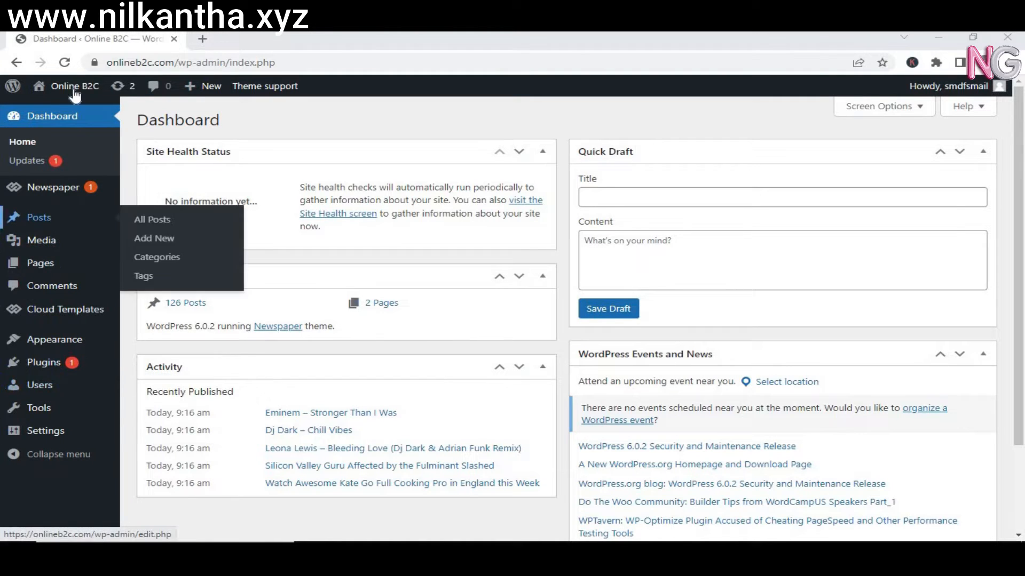
Open the Newspaper Theme panel from the Online B2C admin-bar menu to view its Header settings.
mouse_move(75, 91)
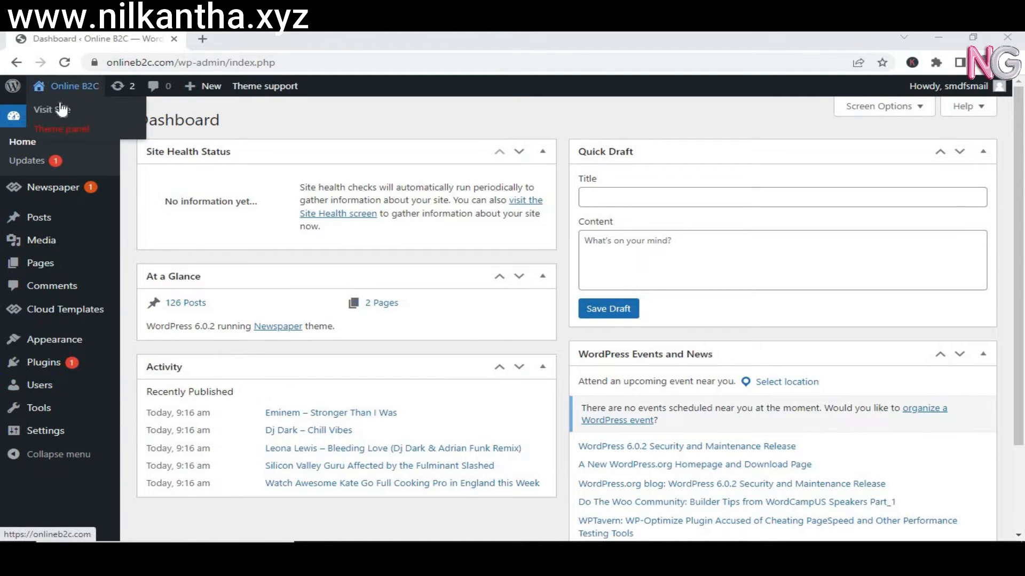
left_click(53, 130)
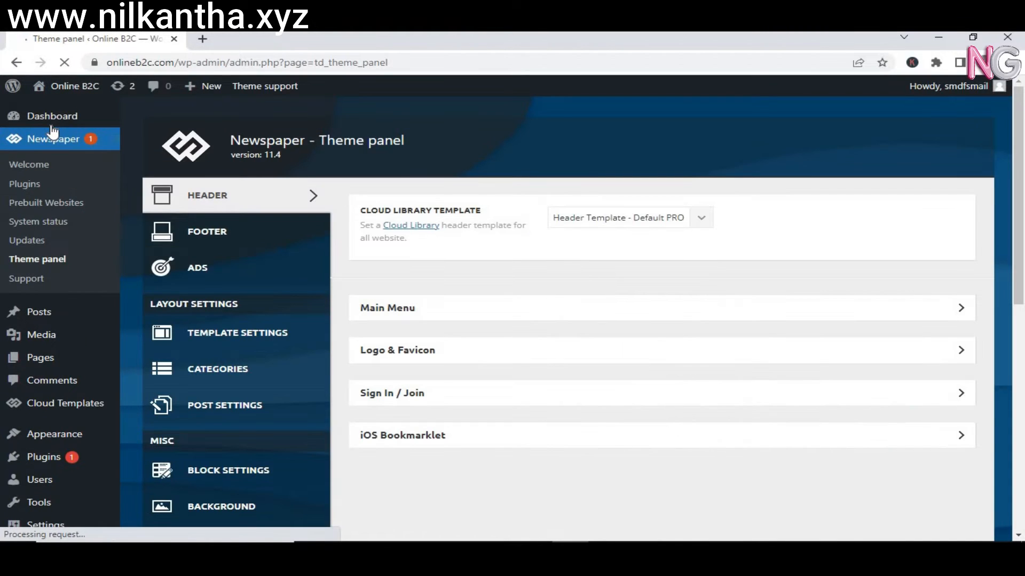
mouse_move(66, 88)
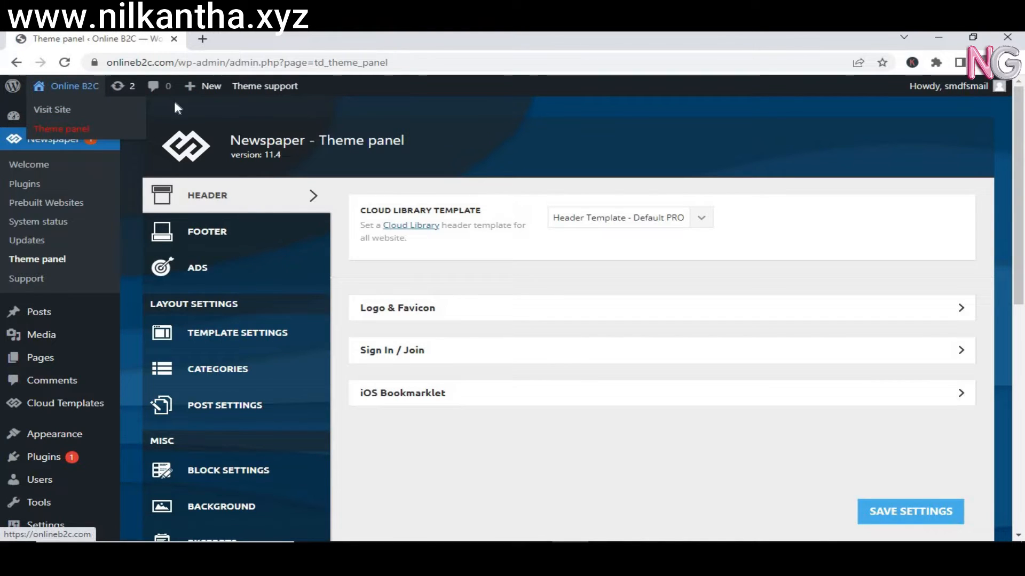
mouse_move(82, 104)
left_click(68, 130)
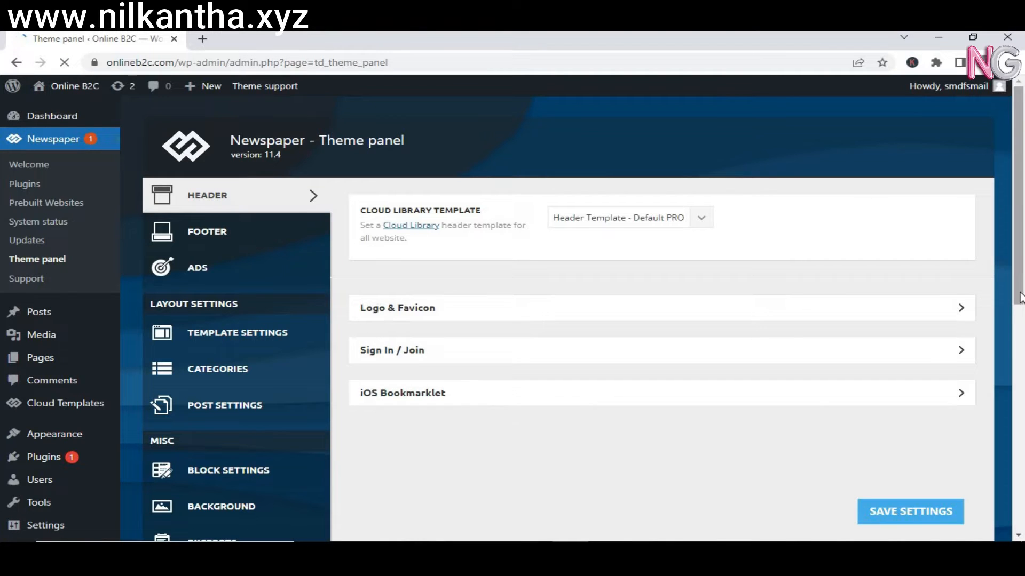
scroll(1020, 248, "down", 2)
scroll(1020, 248, "up", 2)
left_click_drag(1018, 153, 1022, 386)
left_click_drag(1024, 328, 1019, 149)
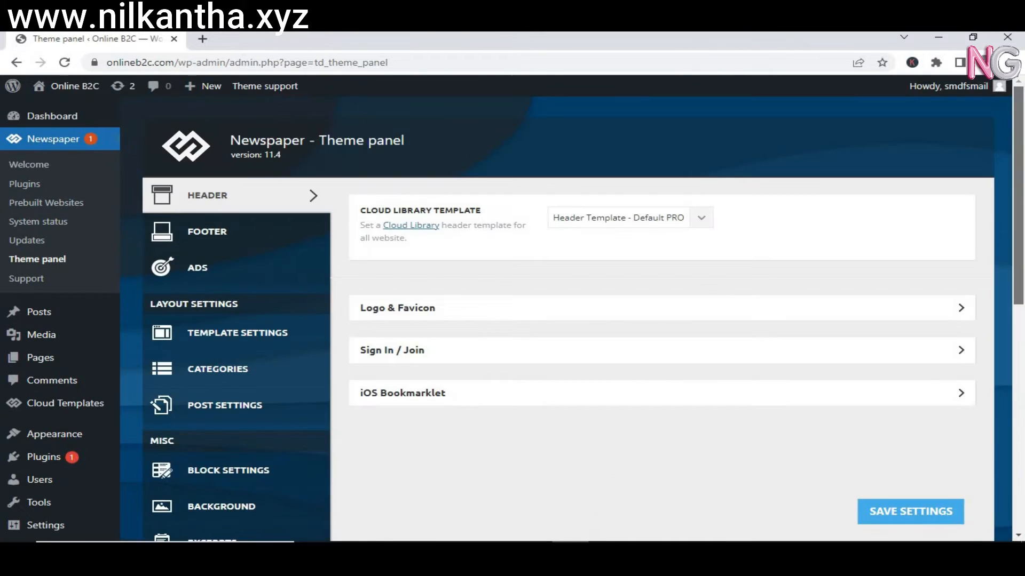
Review Newspaper's System status report: a 40 MB/request memory limit versus the recommended 256MB.
left_click(46, 222)
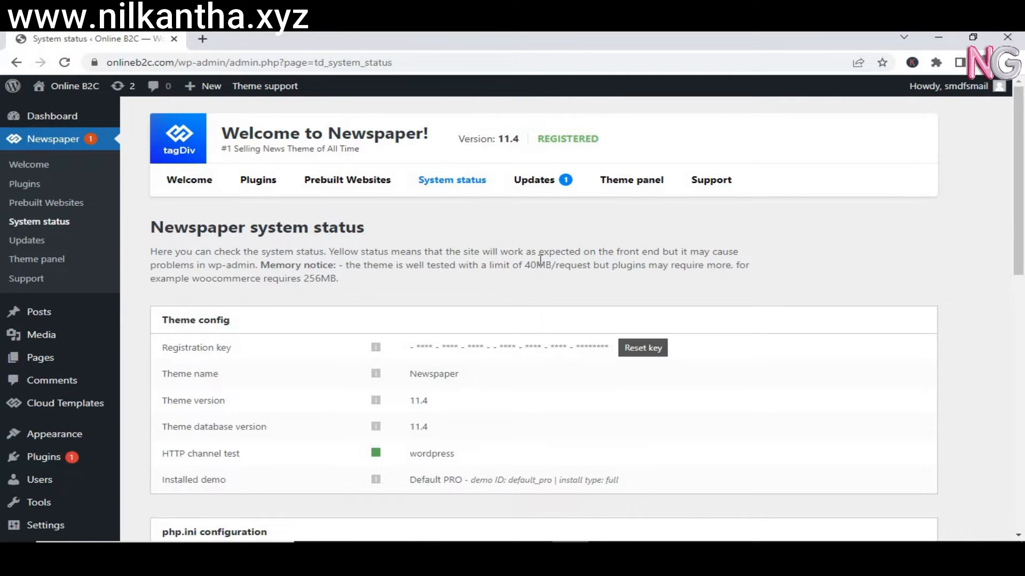
left_click_drag(525, 265, 536, 265)
left_click_drag(304, 279, 330, 279)
left_click(356, 285)
left_click_drag(1022, 226, 1021, 384)
scroll(449, 374, "down", 5)
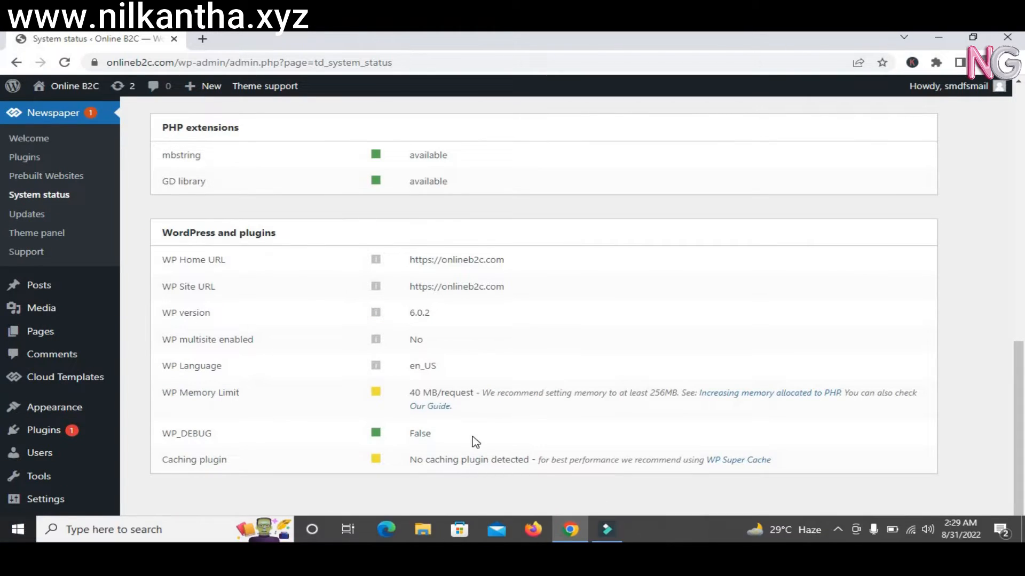
left_click_drag(409, 393, 453, 408)
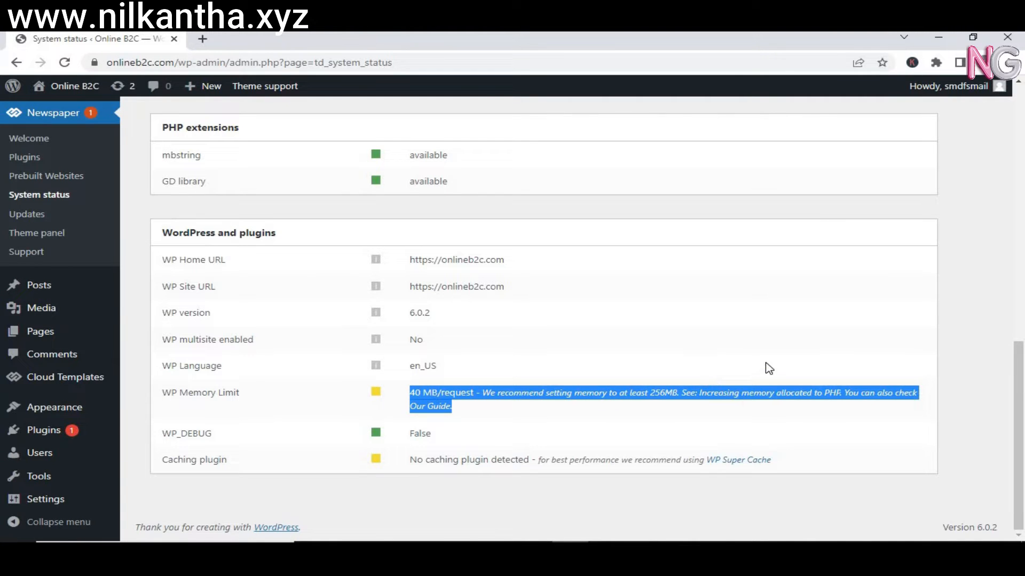
left_click_drag(1018, 401, 1022, 128)
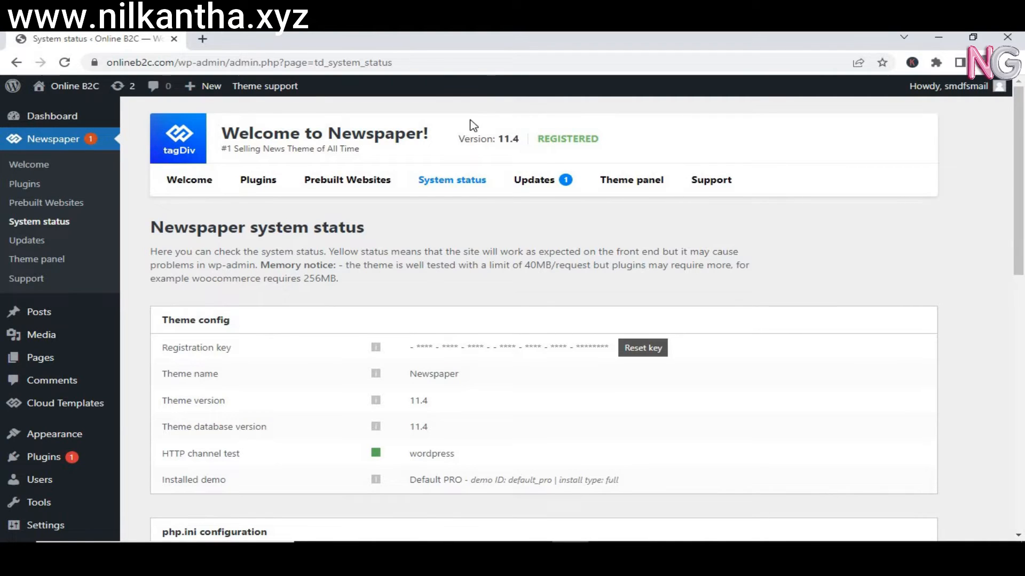
Check Newspaper's Updates page, which offers version 11.5.1 over the installed 11.4.
left_click(536, 182)
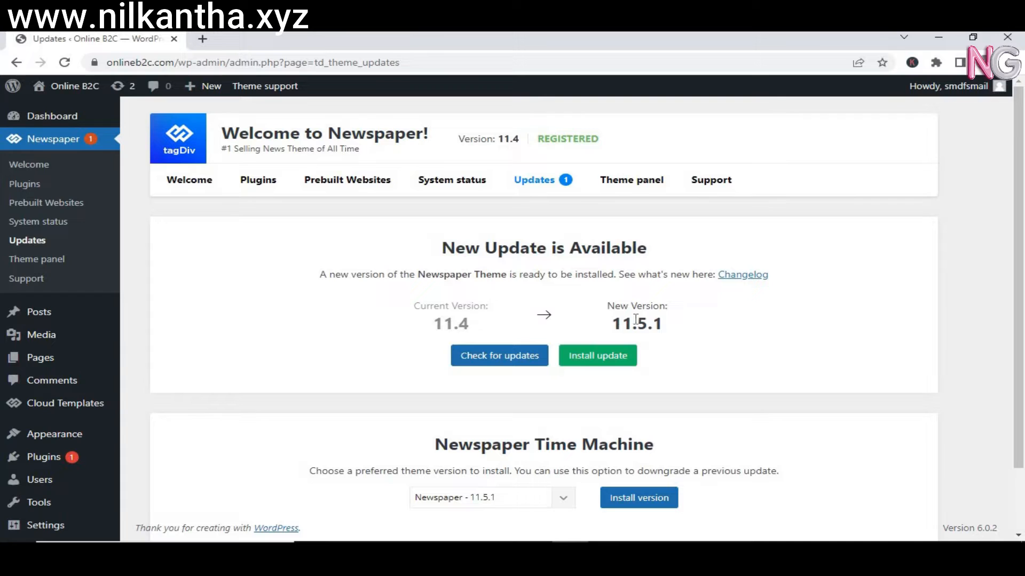
left_click_drag(617, 328, 699, 328)
left_click(699, 328)
scroll(1020, 293, "down", 1)
scroll(1023, 293, "down", 2)
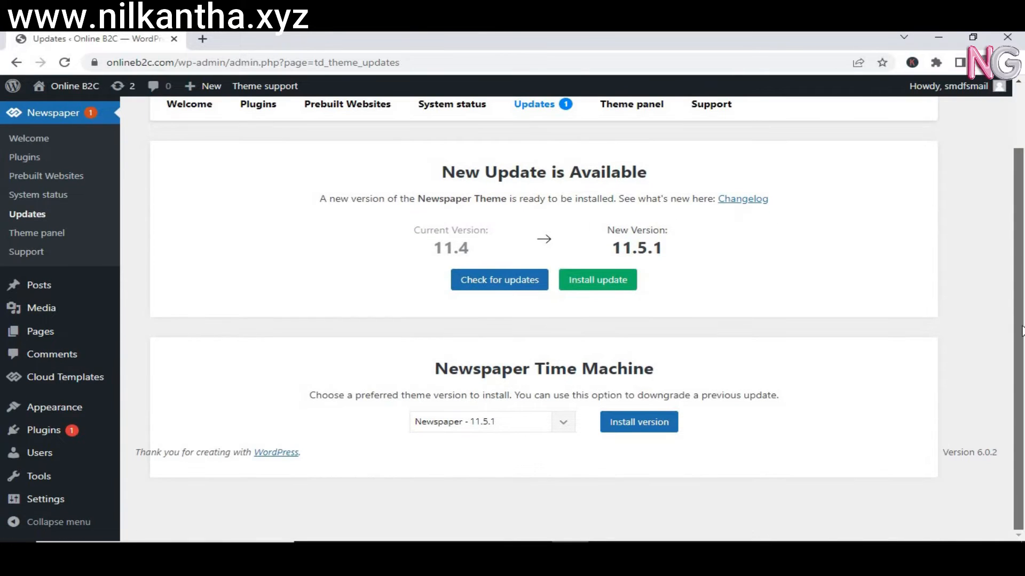
scroll(1023, 267, "up", 2)
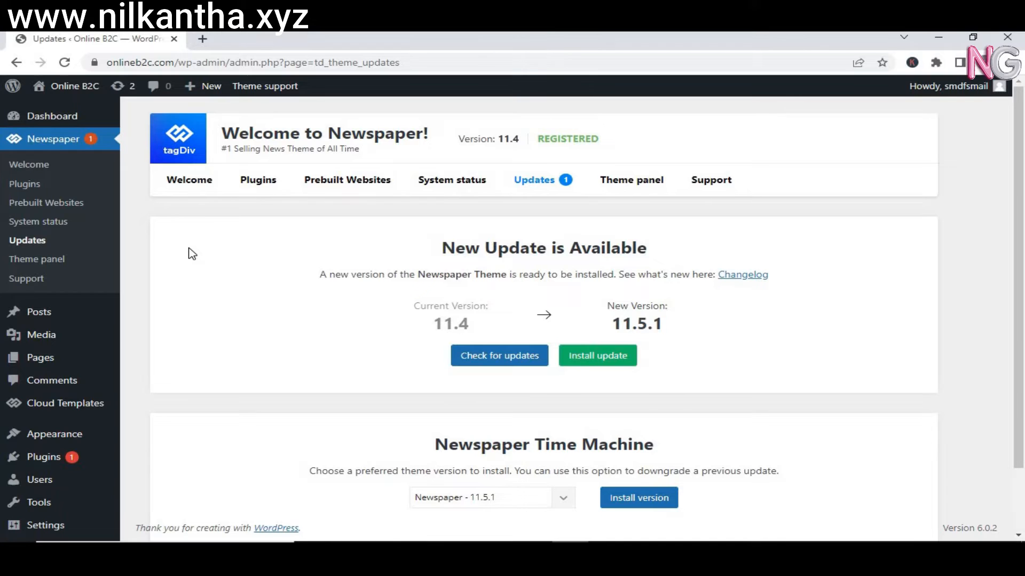
Uninstall the Default PRO demo from Prebuilt Websites and confirm the removal.
left_click(341, 187)
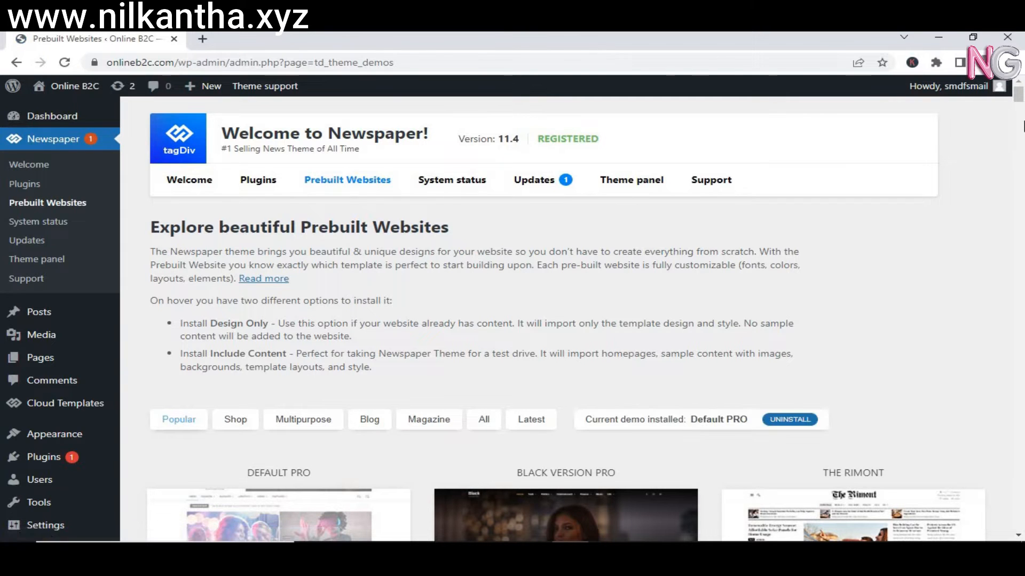
mouse_move(1019, 97)
left_mouse_down()
mouse_move(1020, 118)
mouse_move(1019, 102)
left_mouse_up()
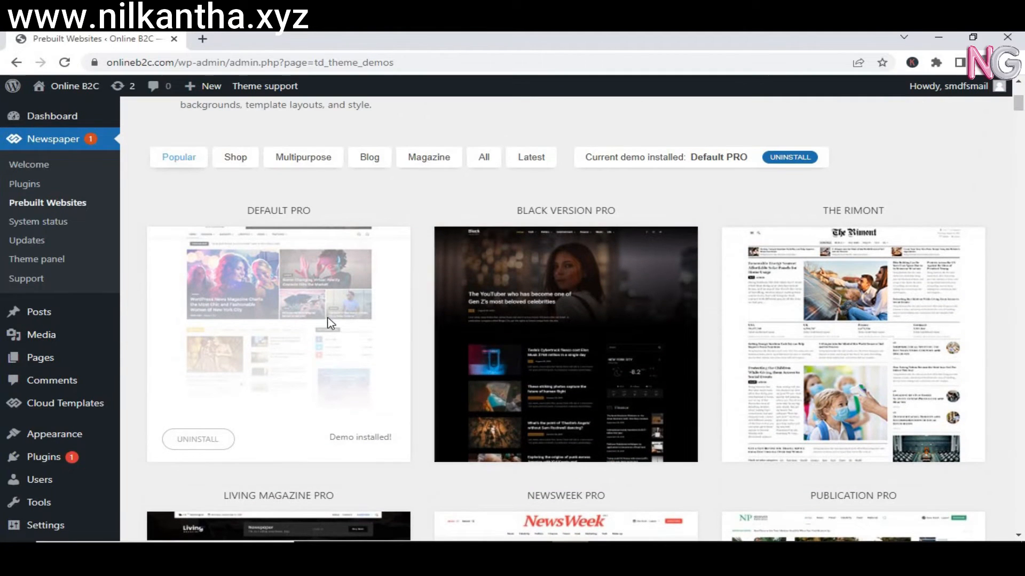
left_click(197, 441)
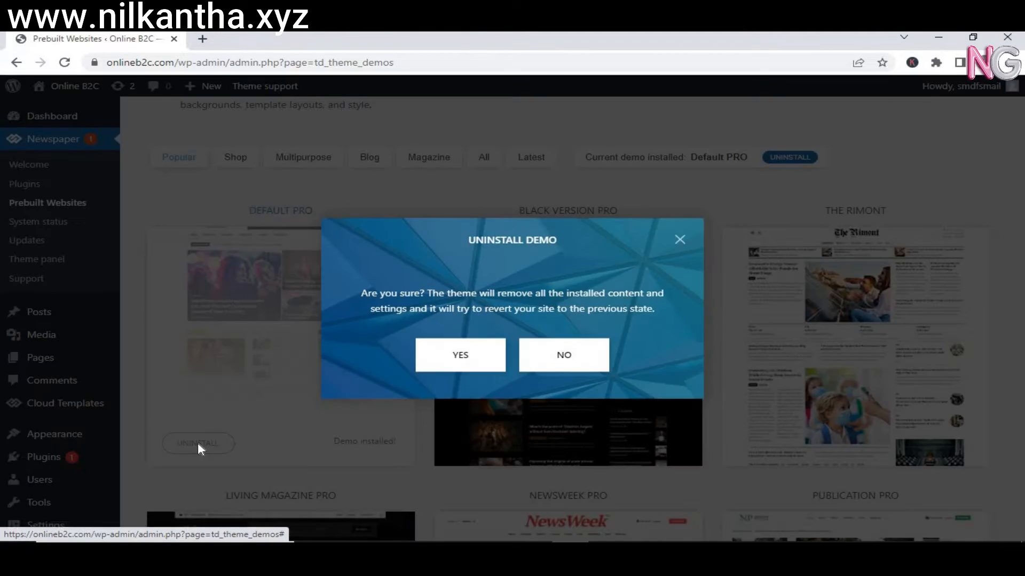
left_click(450, 368)
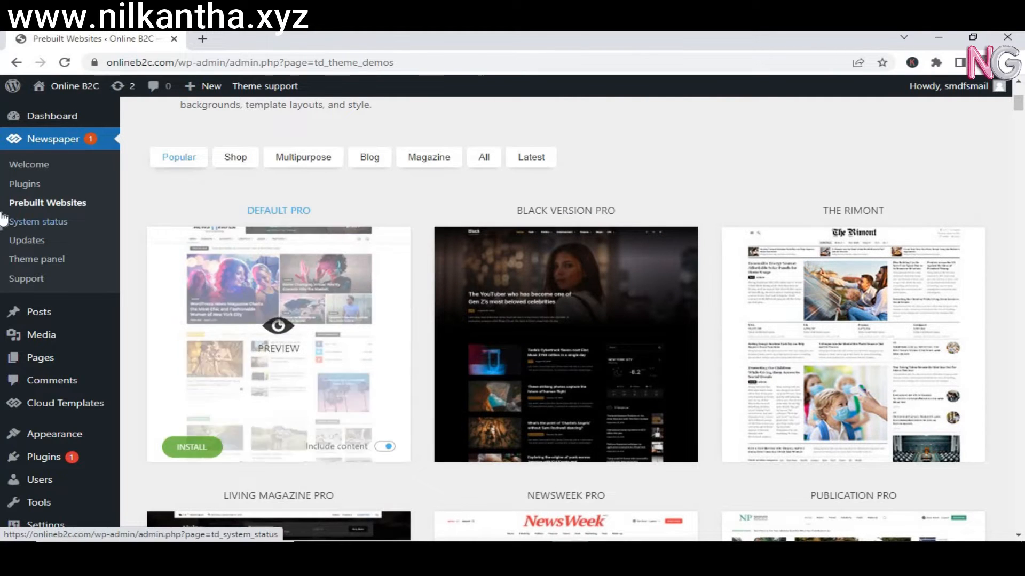
Confirm the posts list is empty, then view the installed themes with Newspaper 11.4 active.
left_click(42, 319)
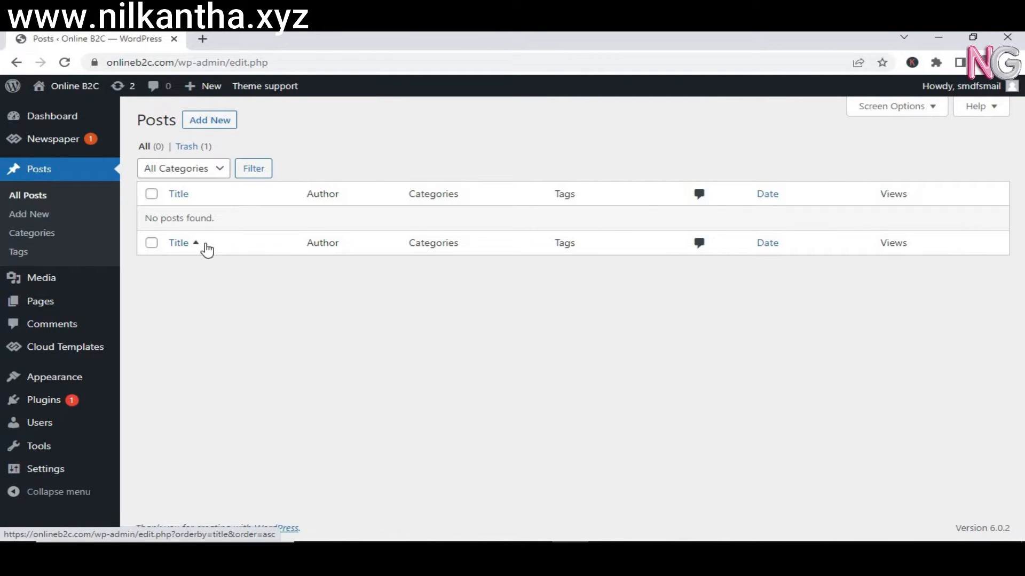
left_click(55, 120)
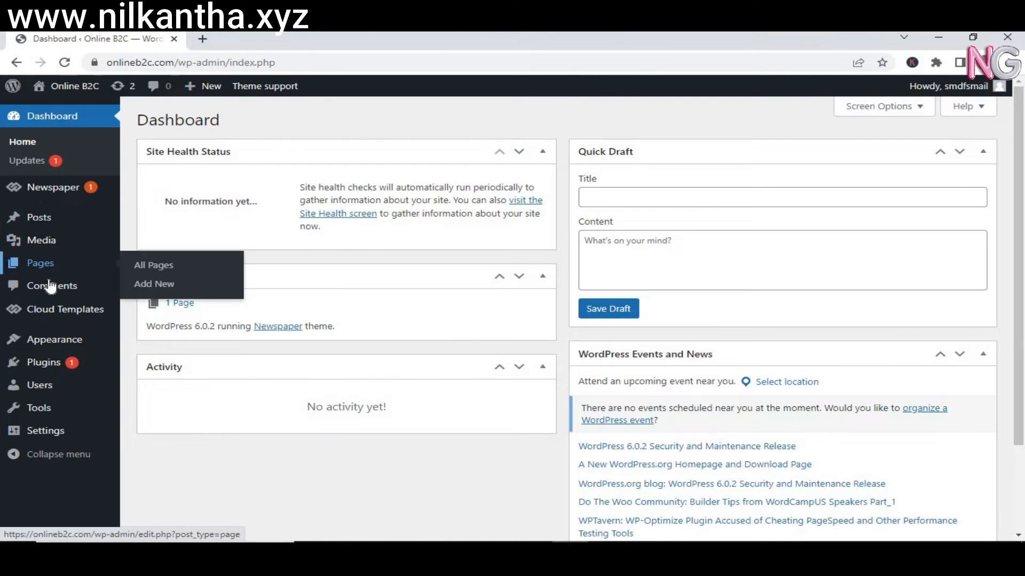
mouse_move(60, 342)
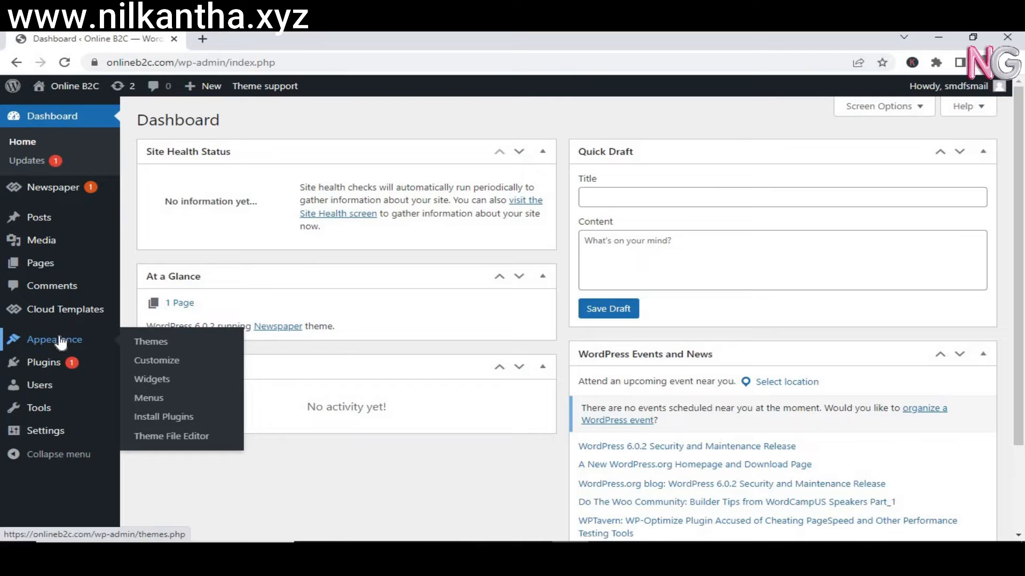
left_click(150, 341)
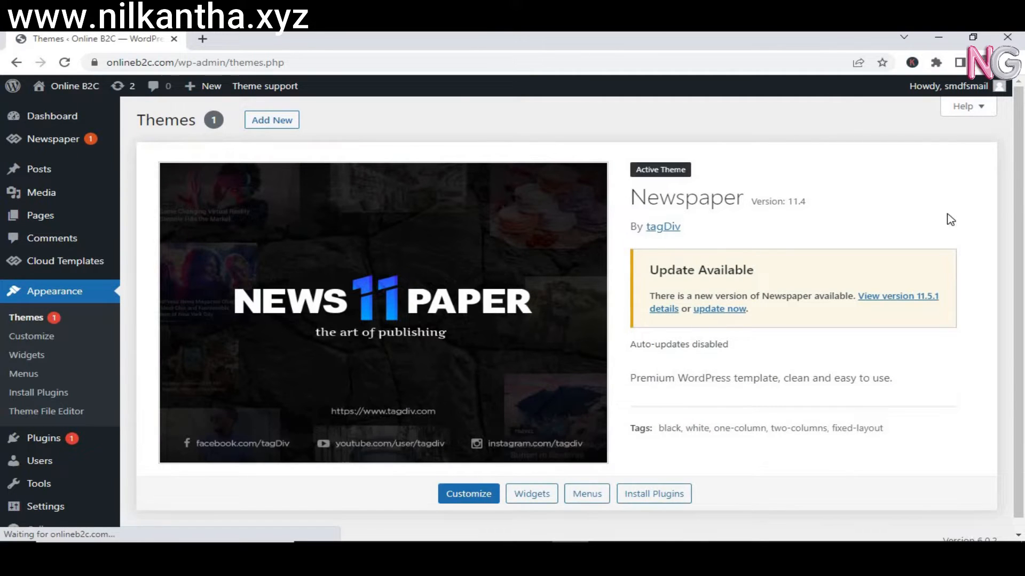
Install the GeneratePress theme from the theme directory and activate it.
left_click(284, 122)
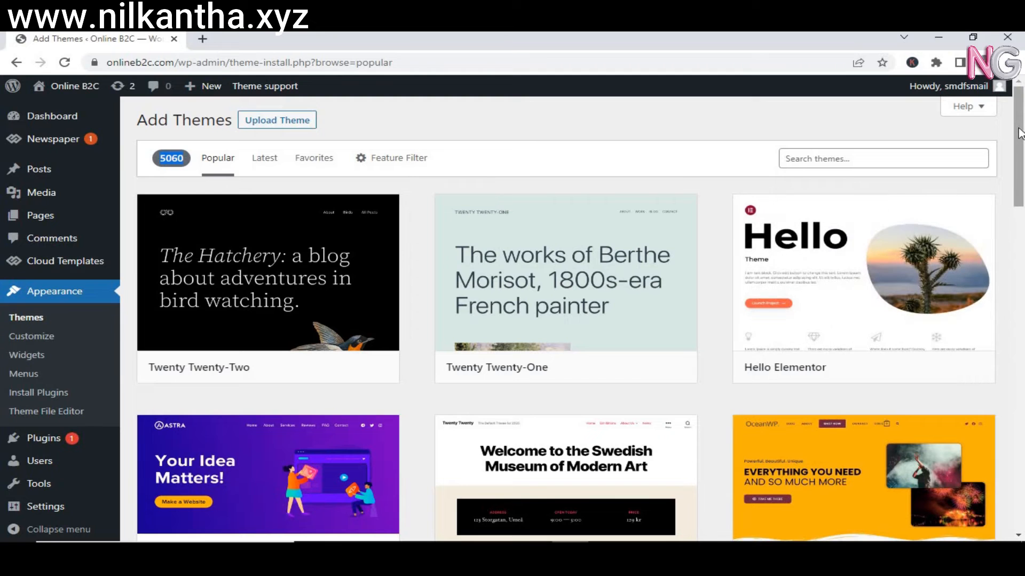
left_click_drag(1019, 134, 1021, 281)
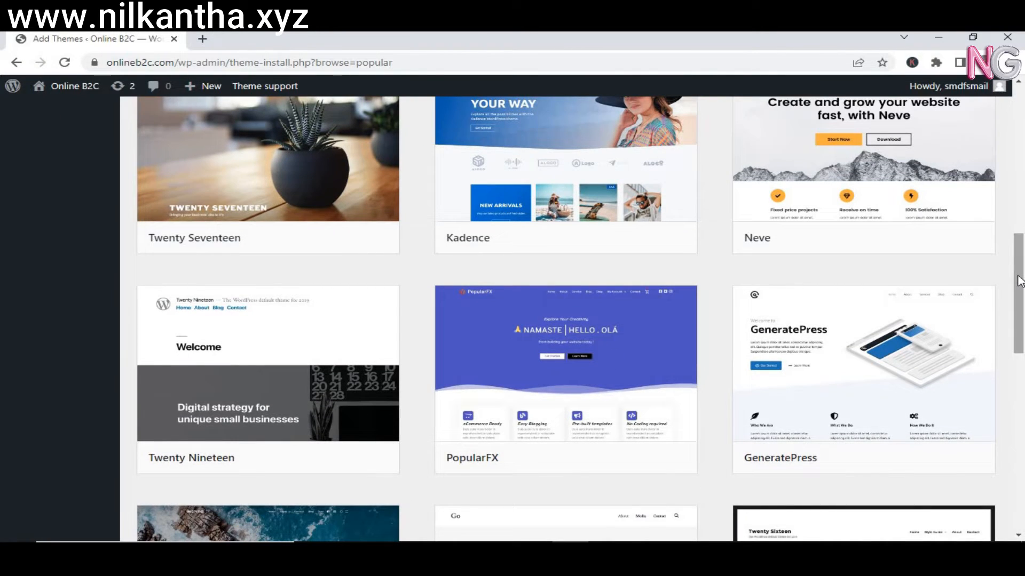
mouse_move(868, 344)
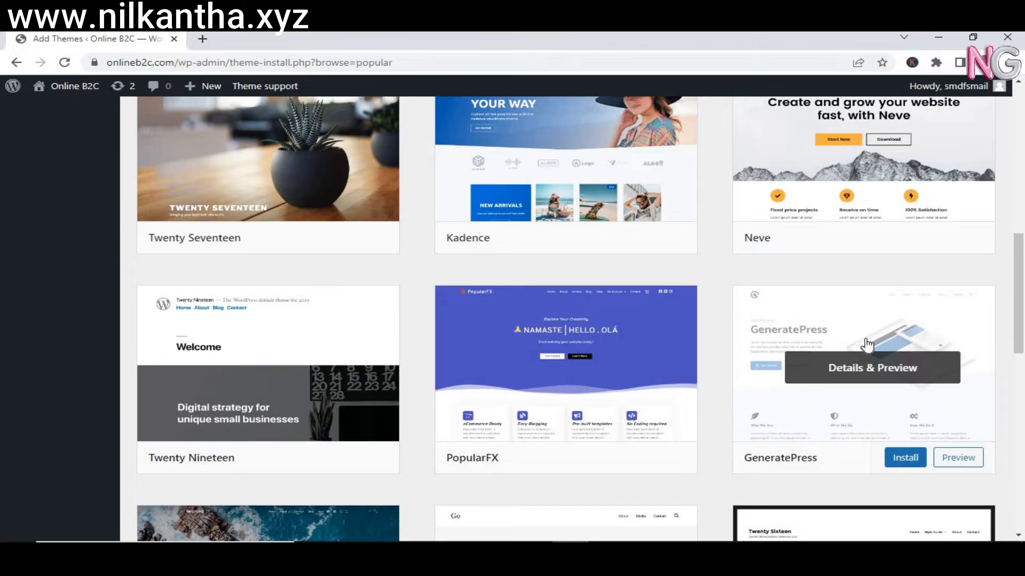
left_click(896, 462)
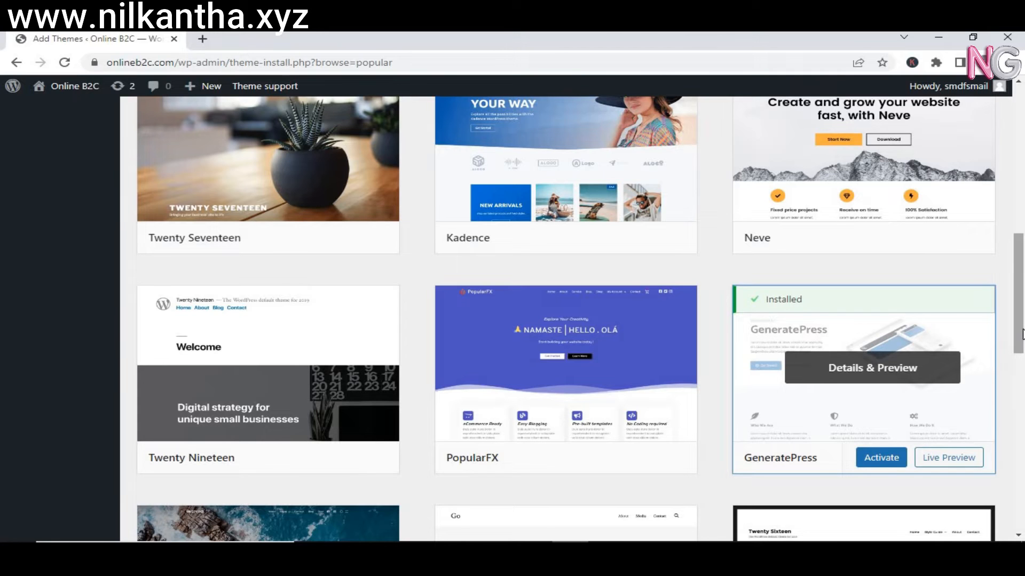
left_click(891, 461)
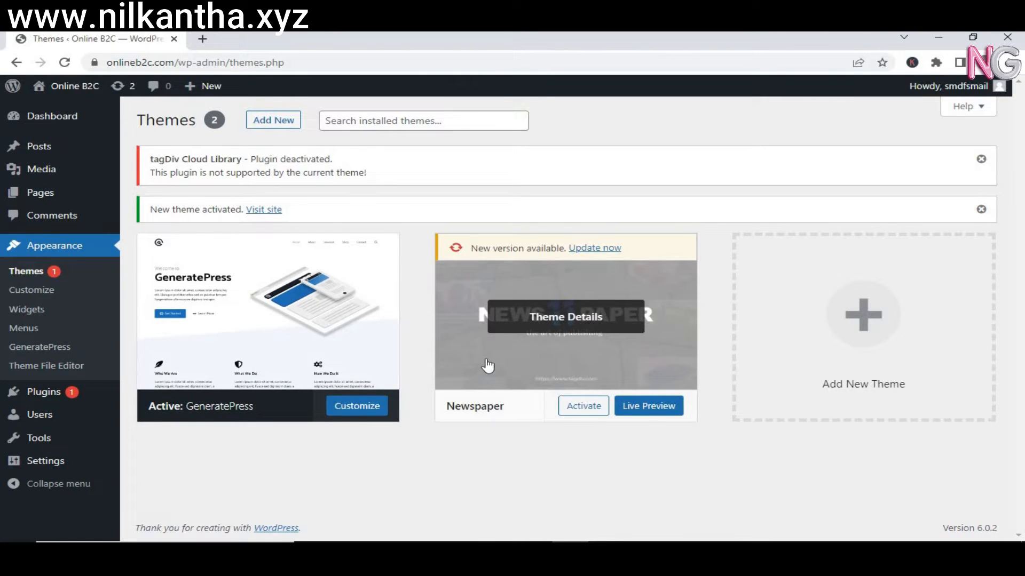
left_click(485, 364)
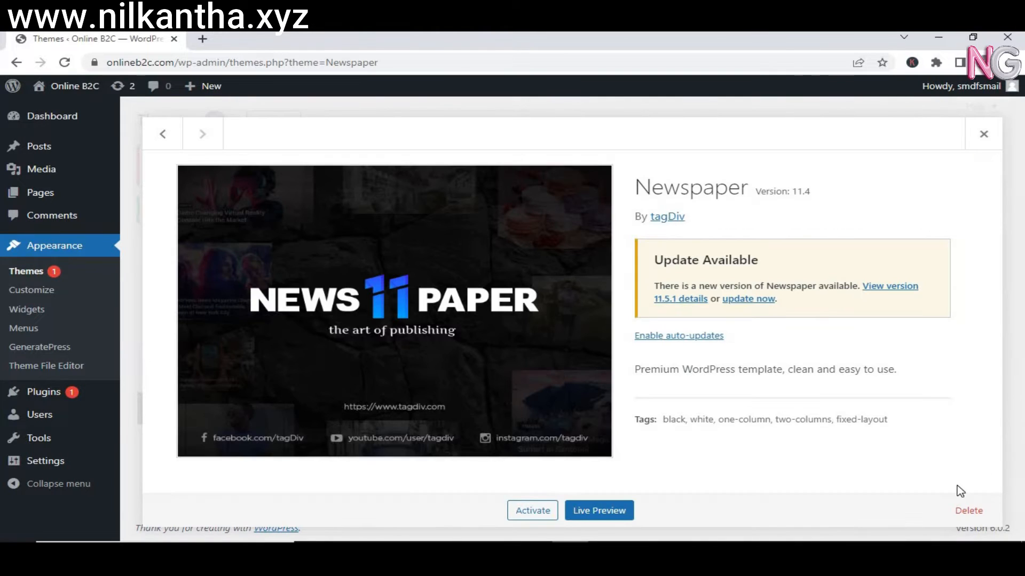
left_click(968, 510)
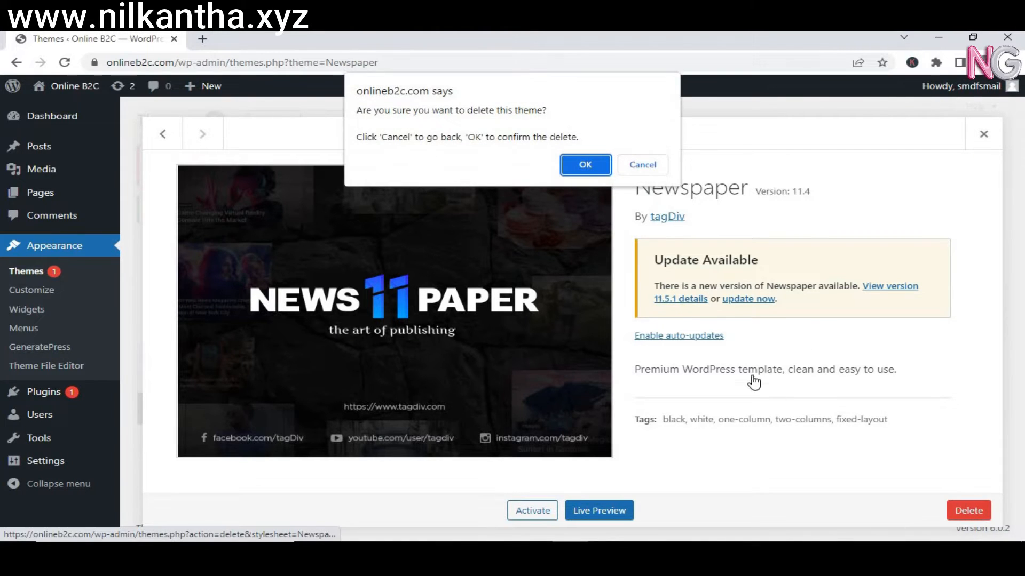
left_click(592, 163)
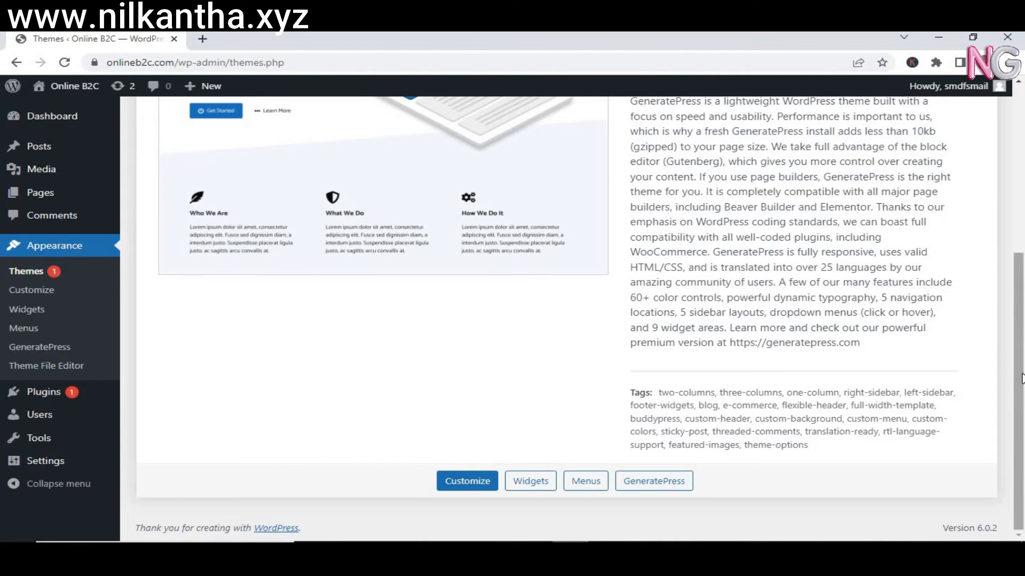
scroll(1023, 334, "up", 5)
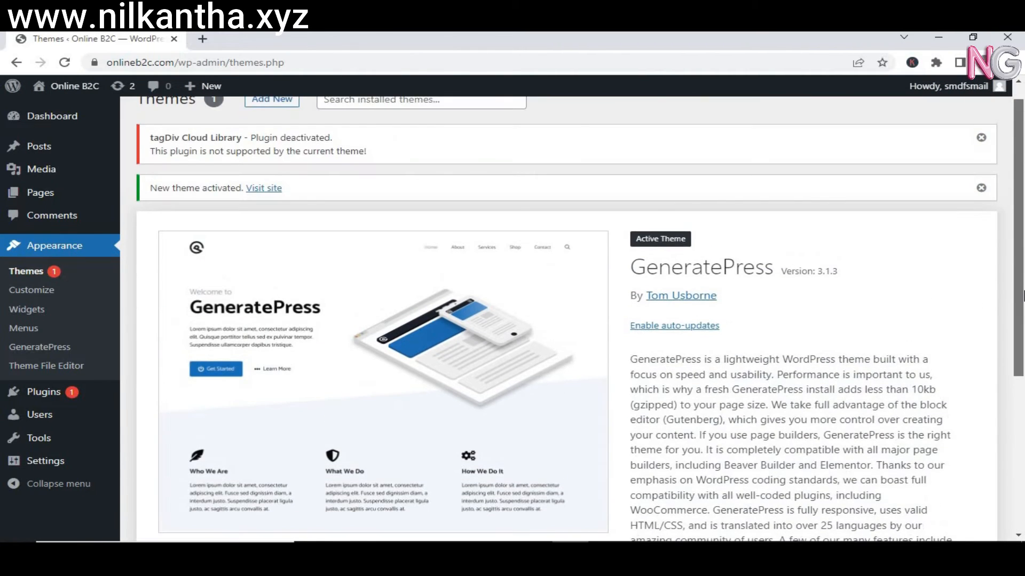
scroll(1023, 296, "down", 4)
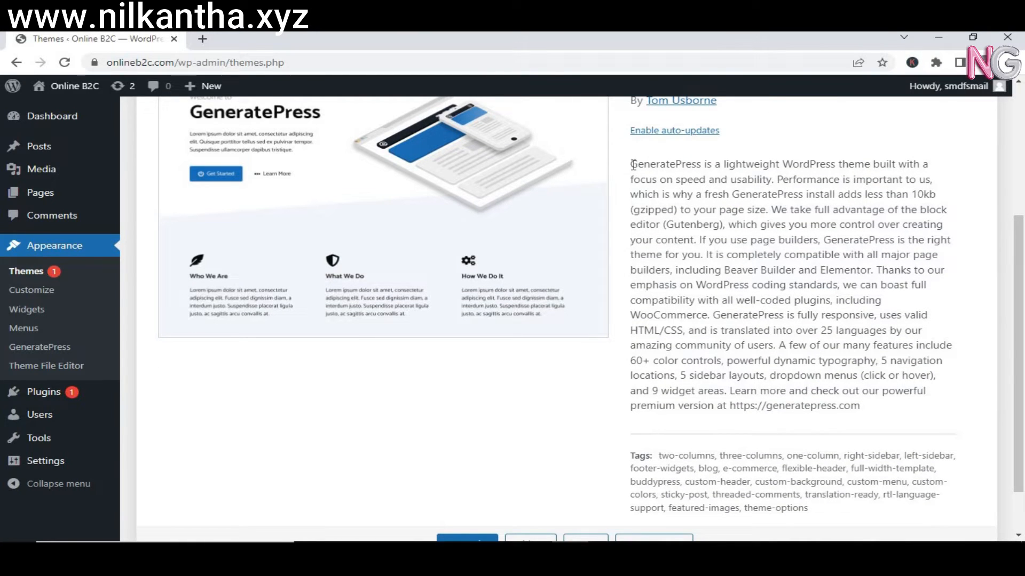
left_click_drag(630, 165, 862, 162)
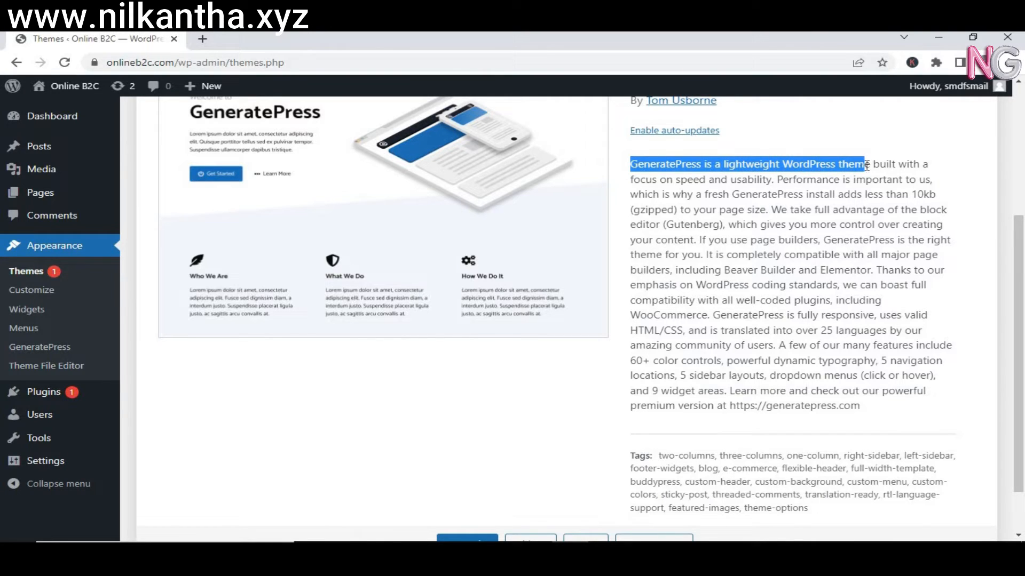
left_click_drag(908, 196, 934, 196)
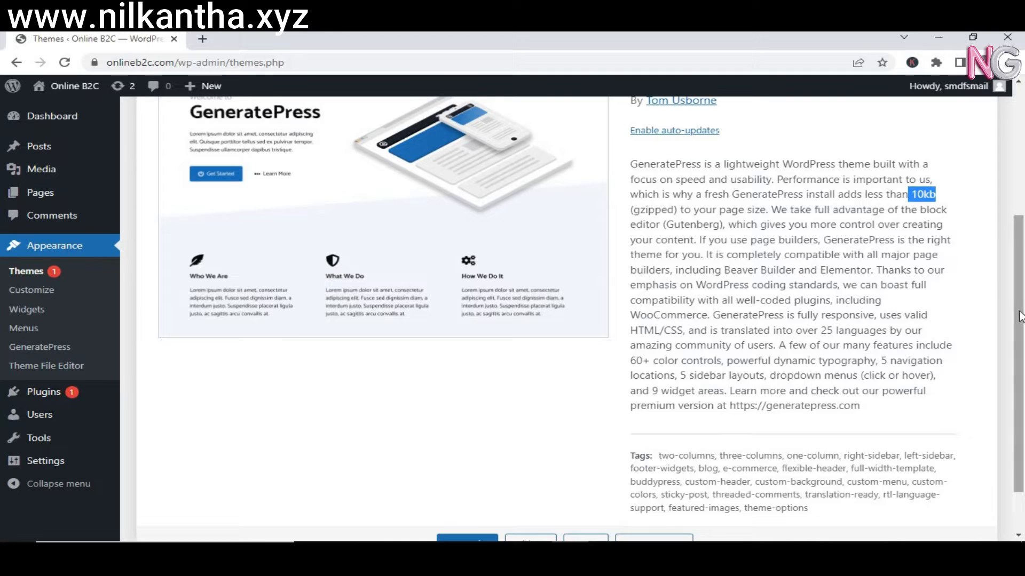
left_click_drag(1016, 313, 1022, 175)
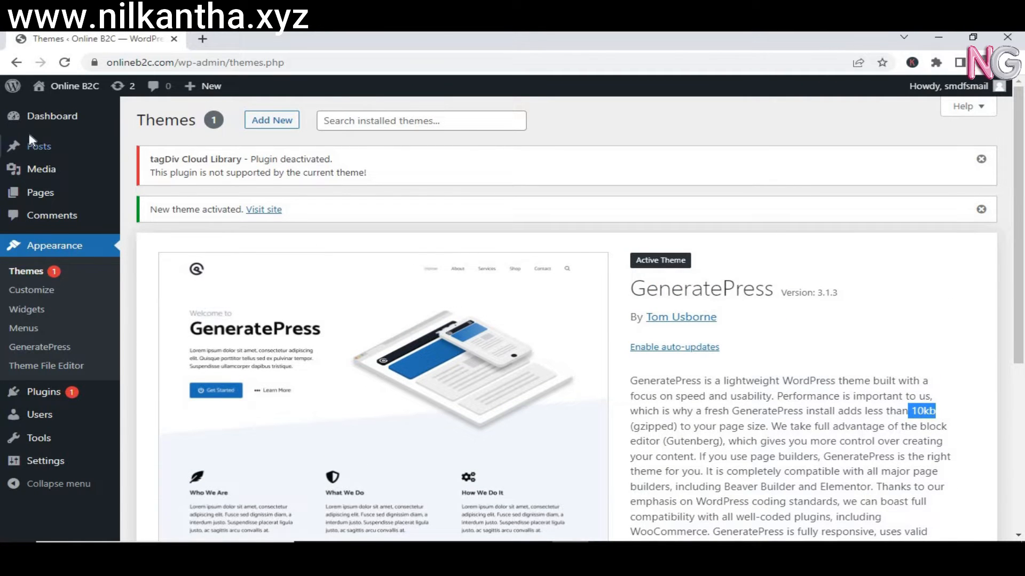
mouse_move(59, 122)
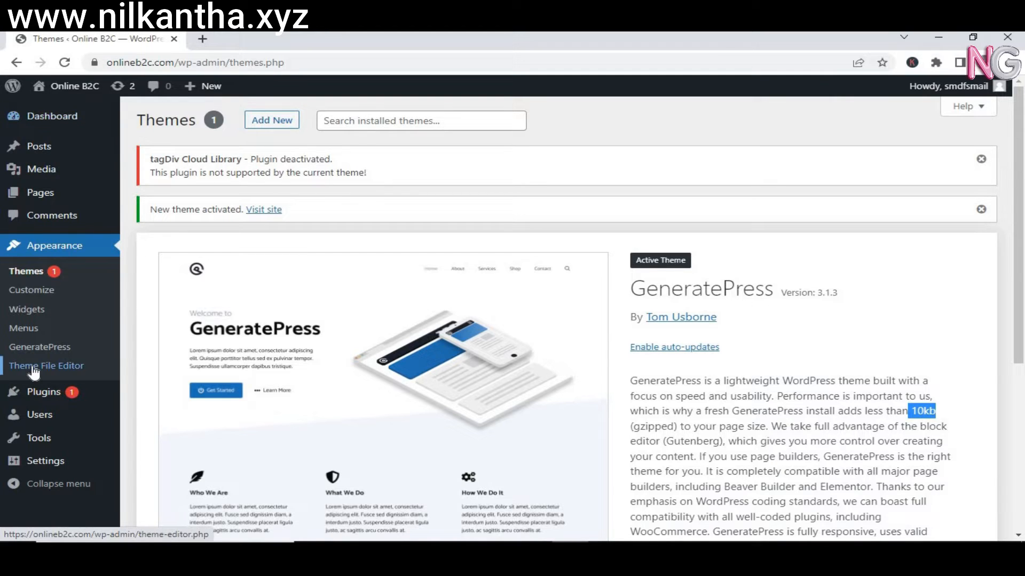
Bulk-deactivate all installed plugins.
left_click(34, 392)
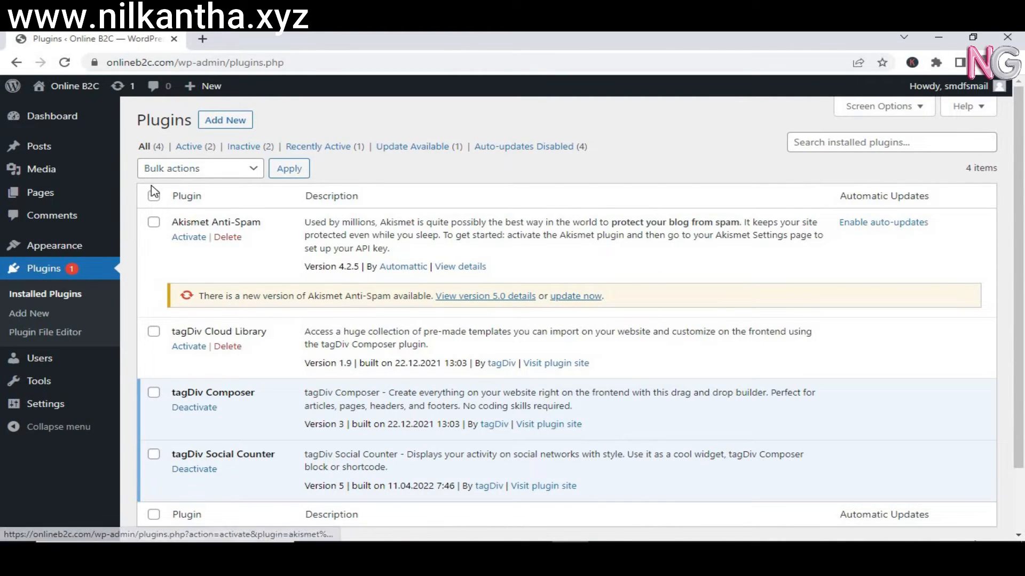
left_click(154, 198)
left_click(196, 168)
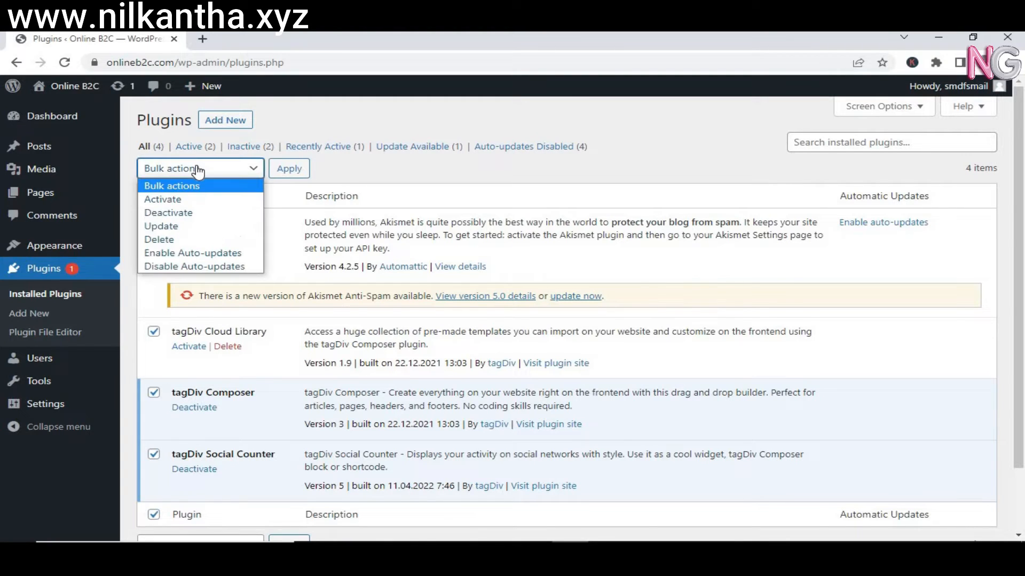
left_click(196, 214)
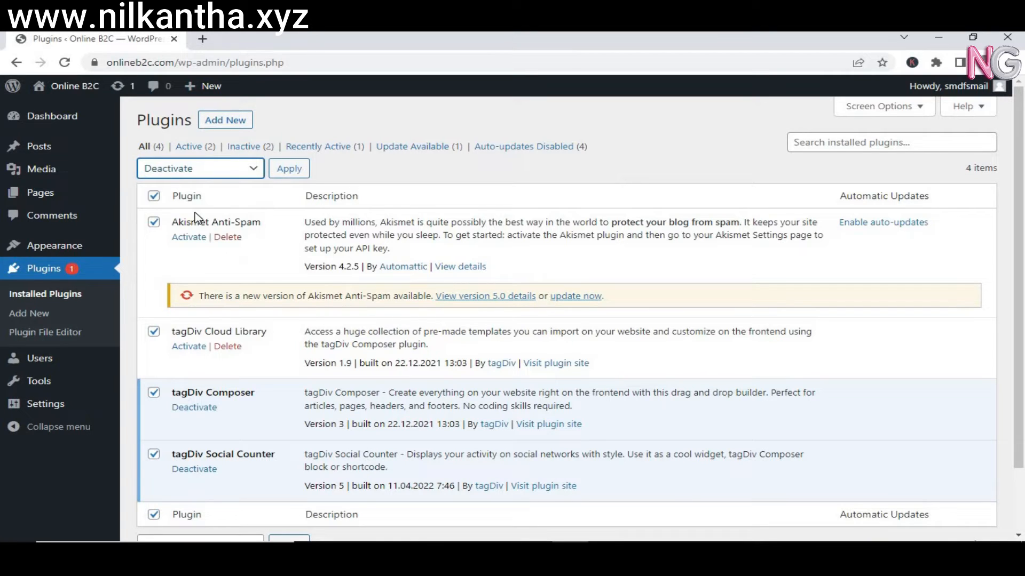
left_click(290, 174)
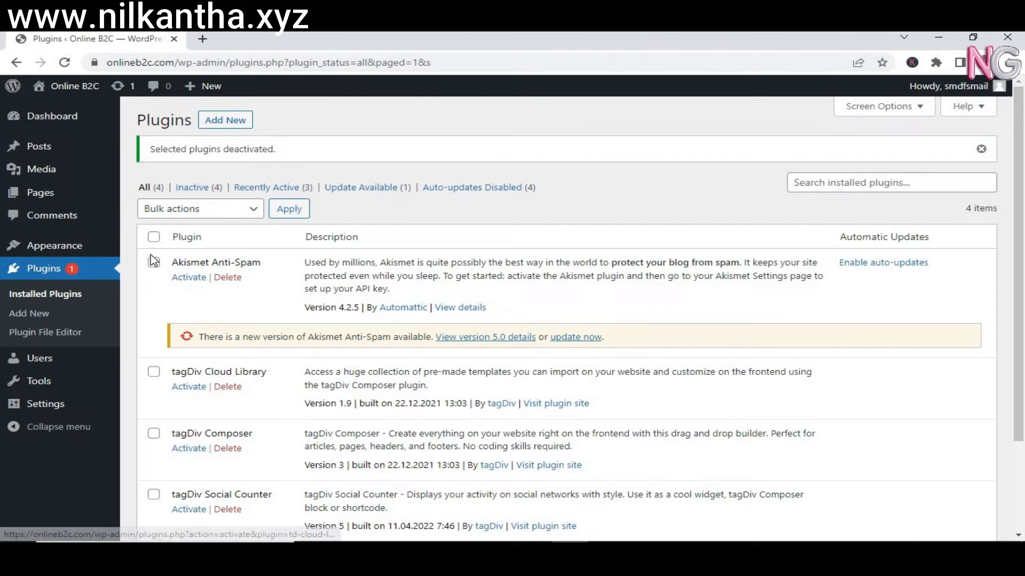
Bulk-delete the three tagDiv plugins, keeping only Akismet Anti-Spam.
left_click(153, 239)
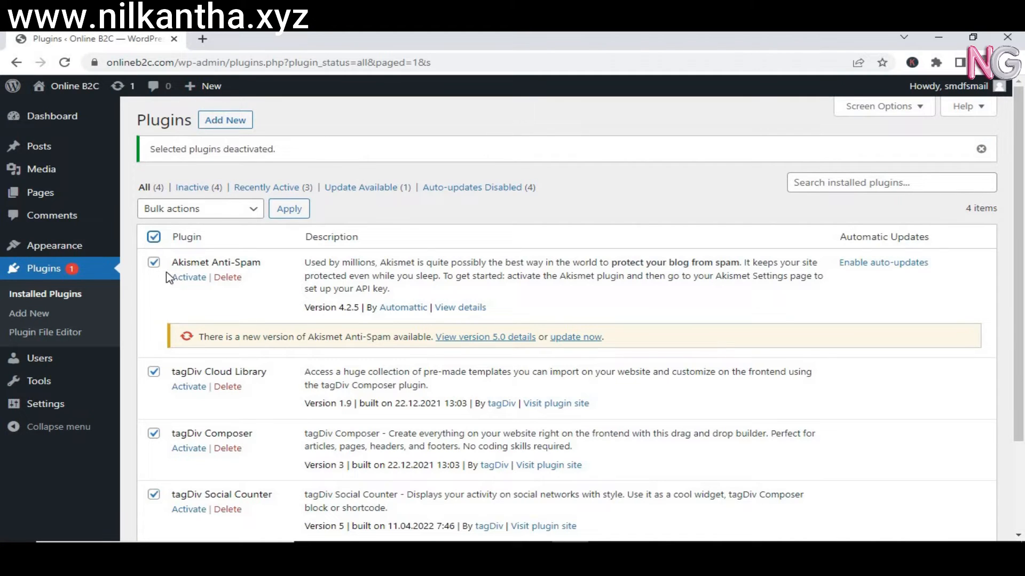
left_click(154, 263)
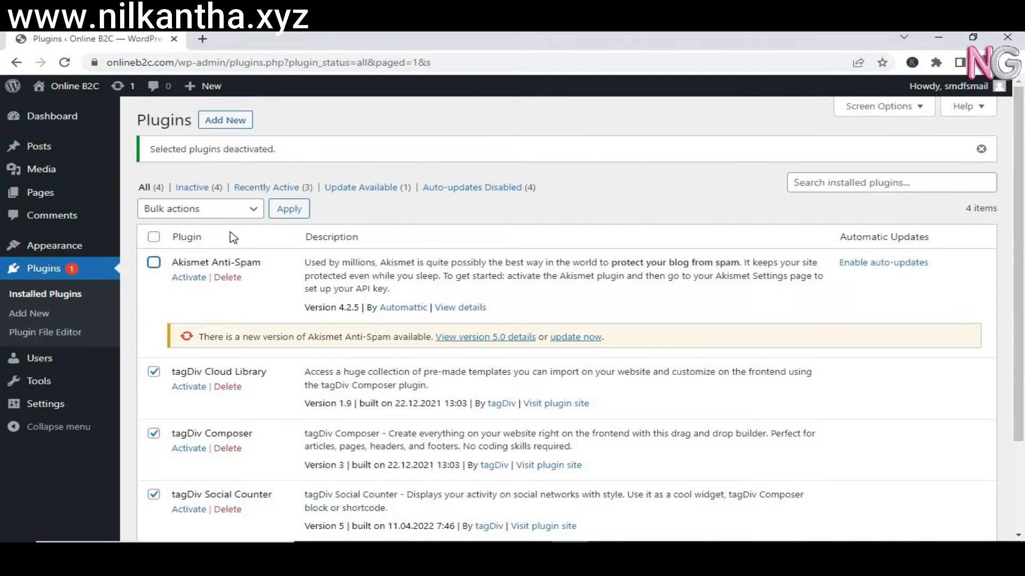
left_click(254, 212)
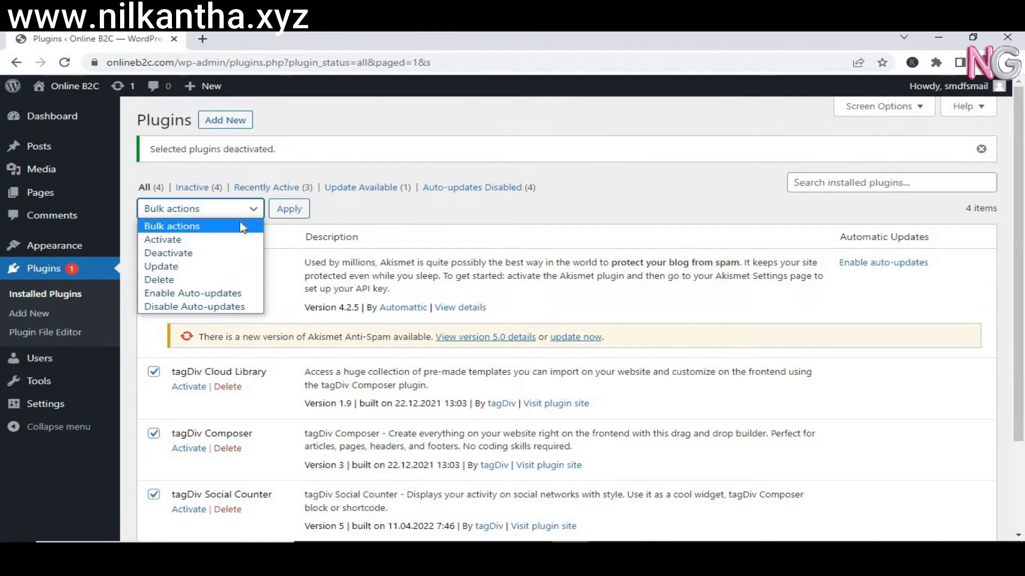
left_click(183, 281)
left_click(292, 209)
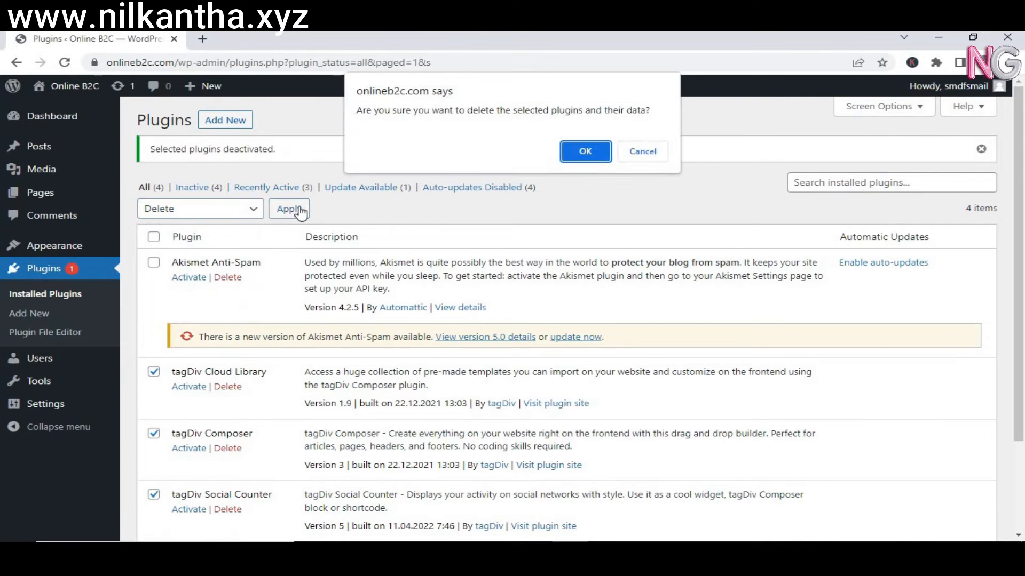
left_click(584, 152)
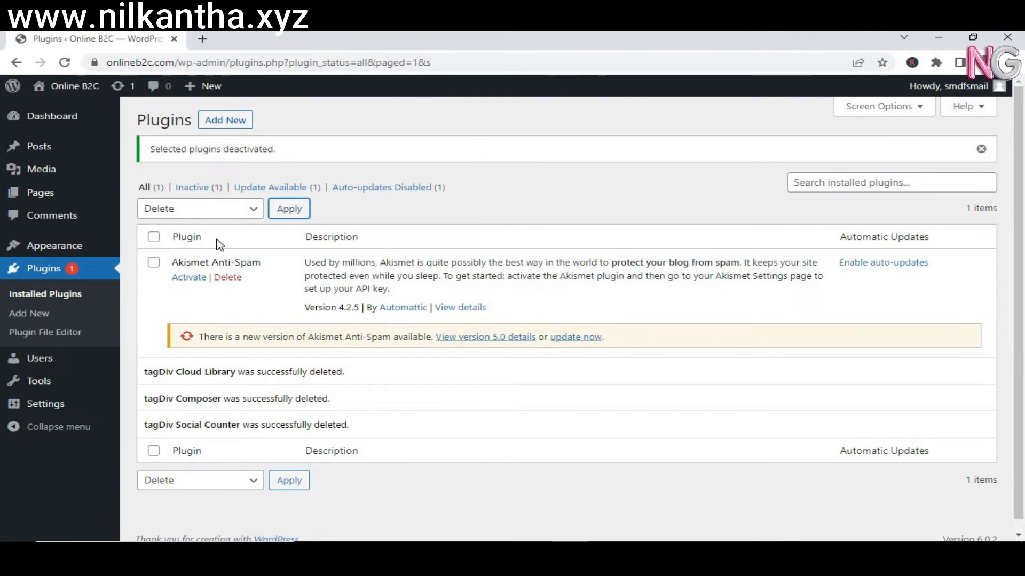
Search the plugin directory for 'elementor' and install Elementor Website Builder.
left_click(228, 122)
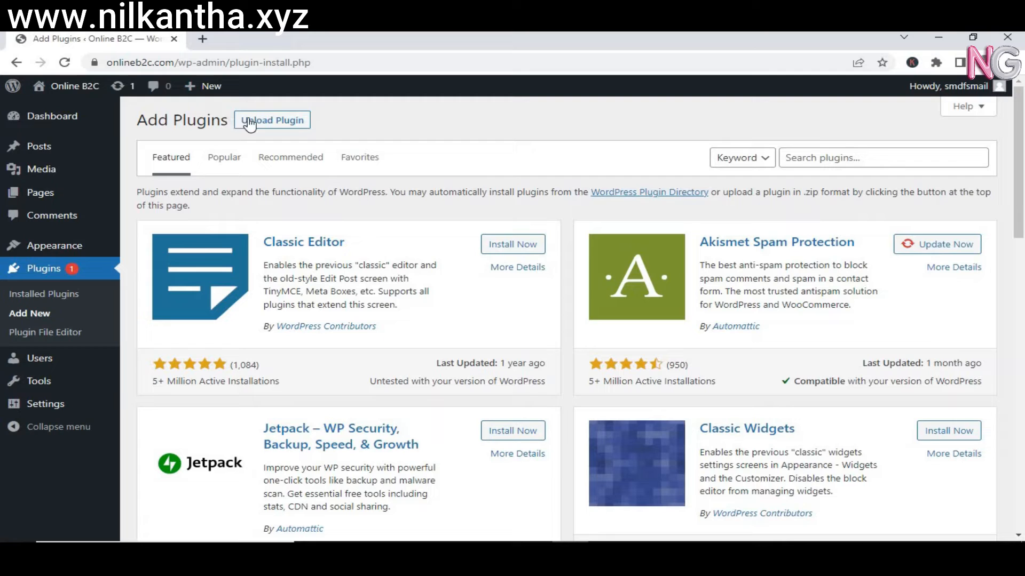
left_click(894, 163)
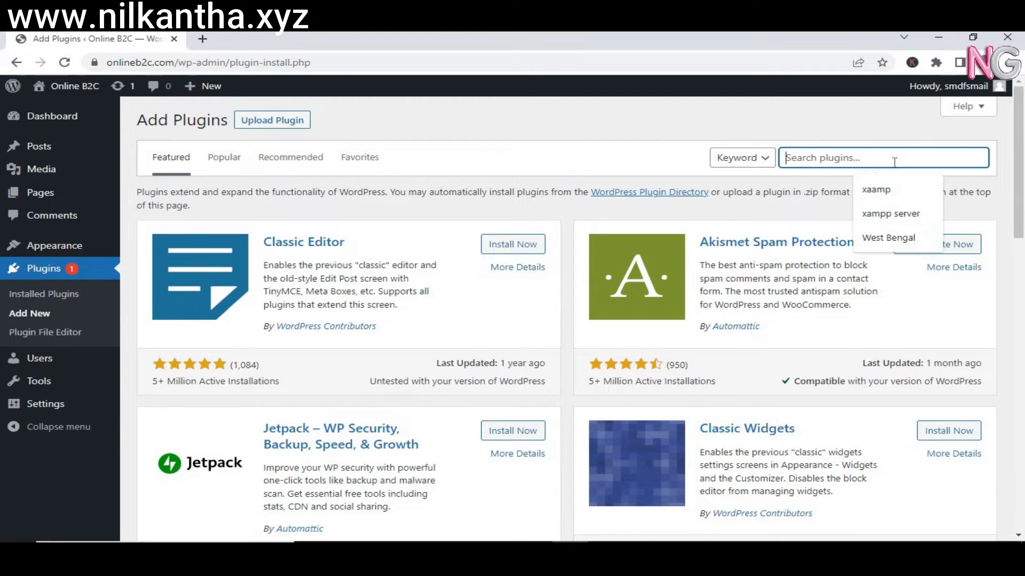
type("ele")
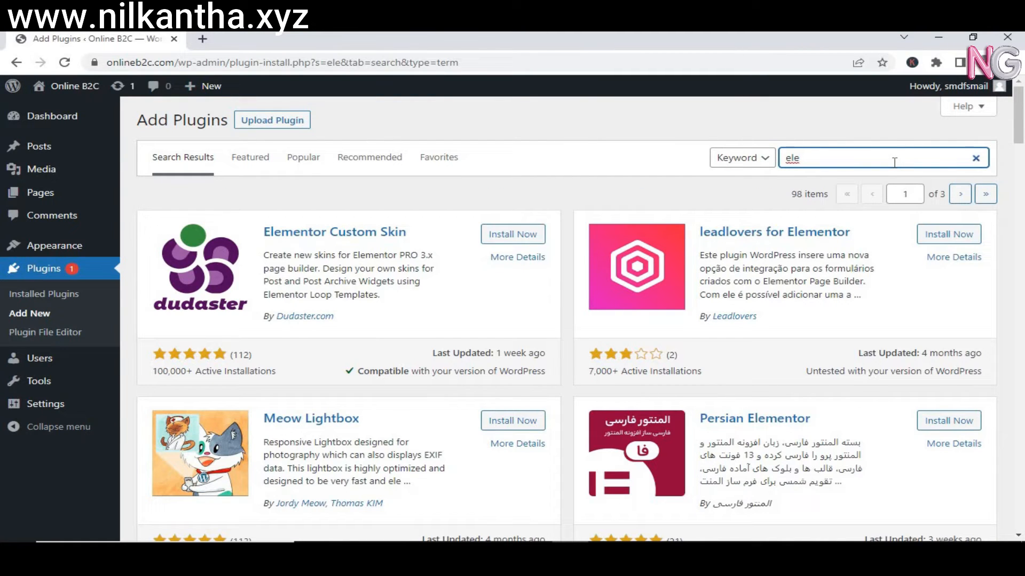
type("mentor")
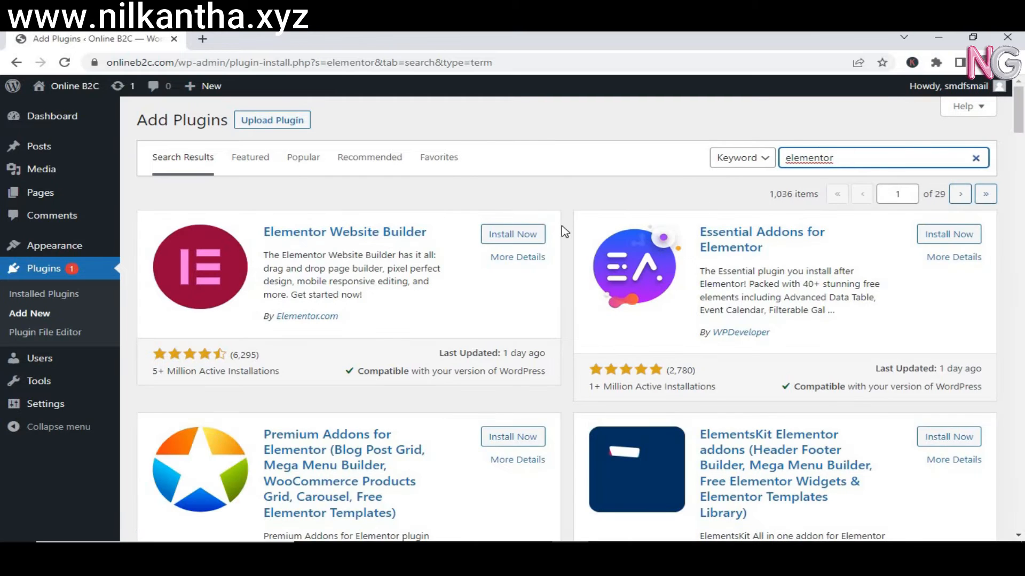
left_click(511, 236)
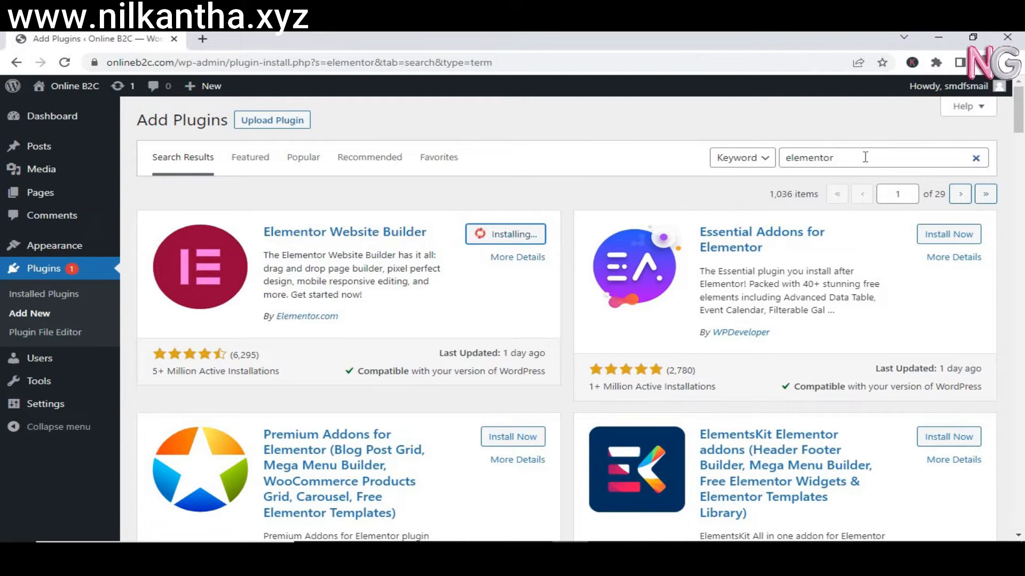
left_click(976, 158)
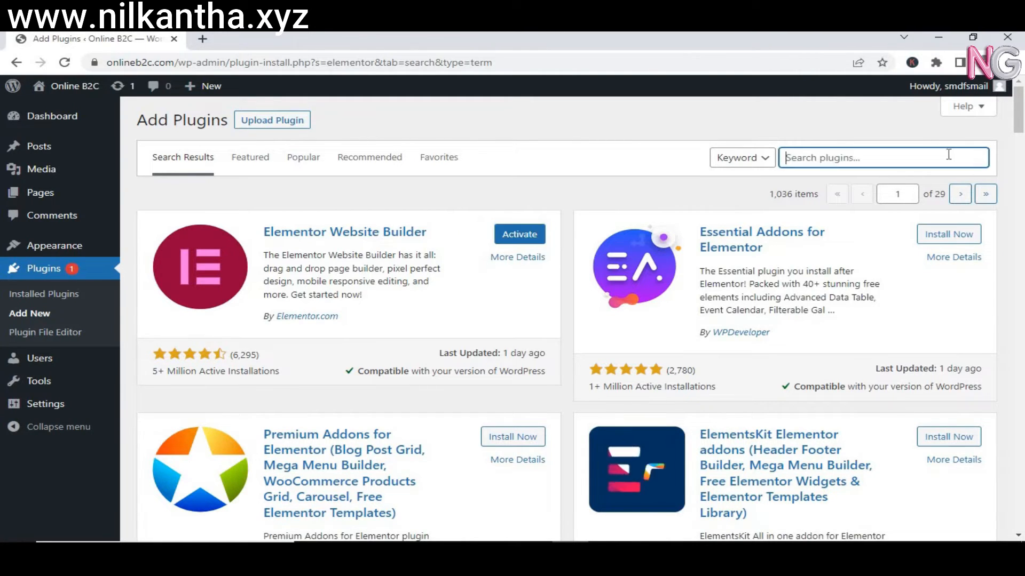
Search plugins for 'wp form' and install Contact Form by WPForms.
type("wp for")
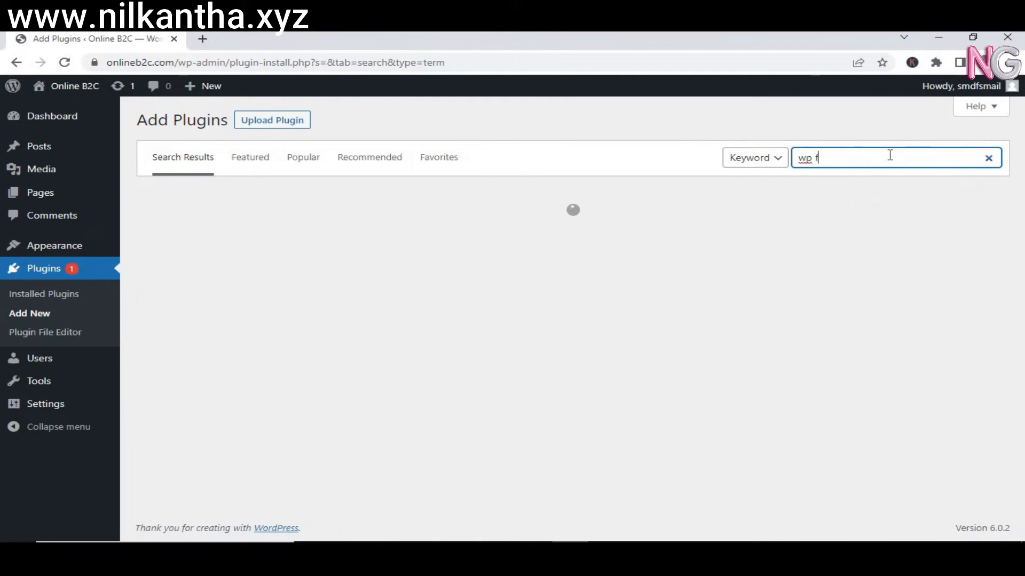
type("m")
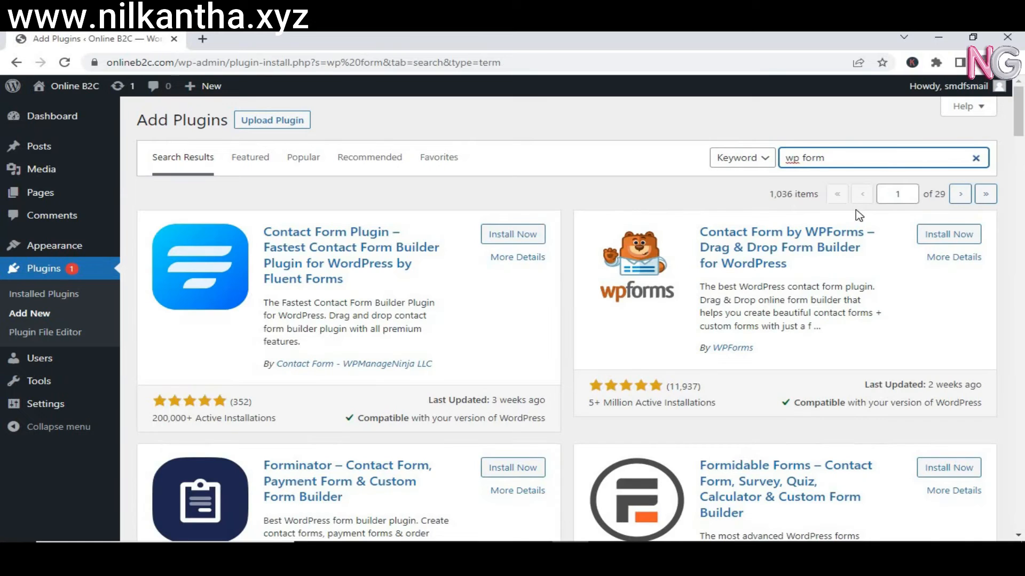
left_click(942, 236)
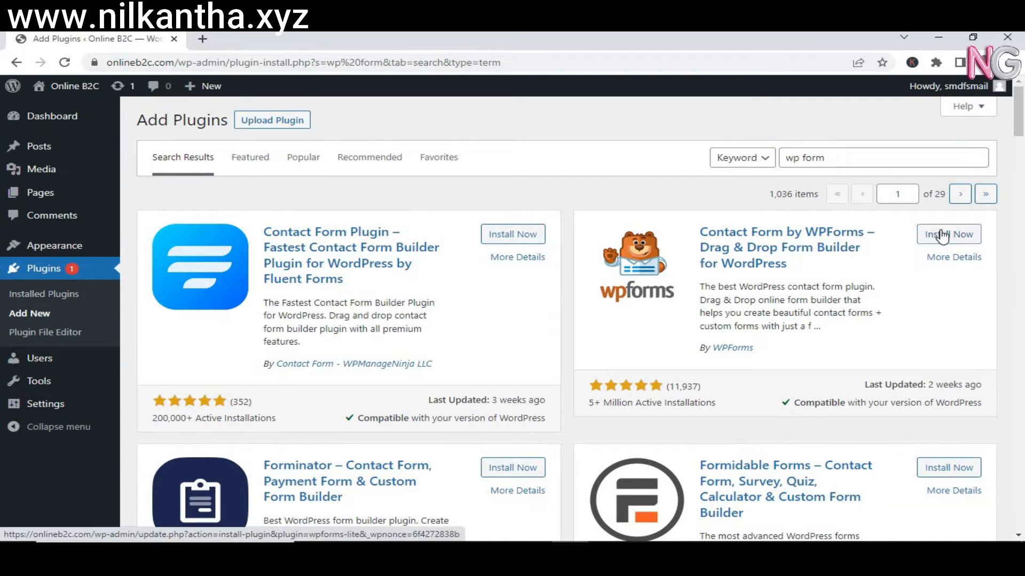
left_click(843, 157)
key("BackSpace")
key("BackSpace")
key("BackSpace")
key("BackSpace")
key("BackSpace")
key("BackSpace")
key("BackSpace")
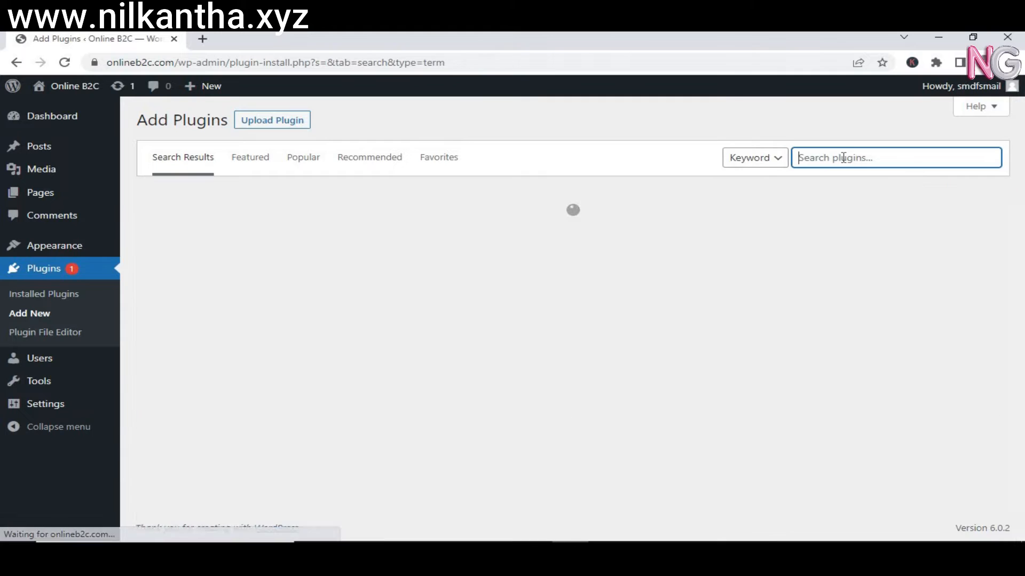
Install Auto Amazon Links from an 'auto amazon' plugin search, then search for 'liveme'.
type("a")
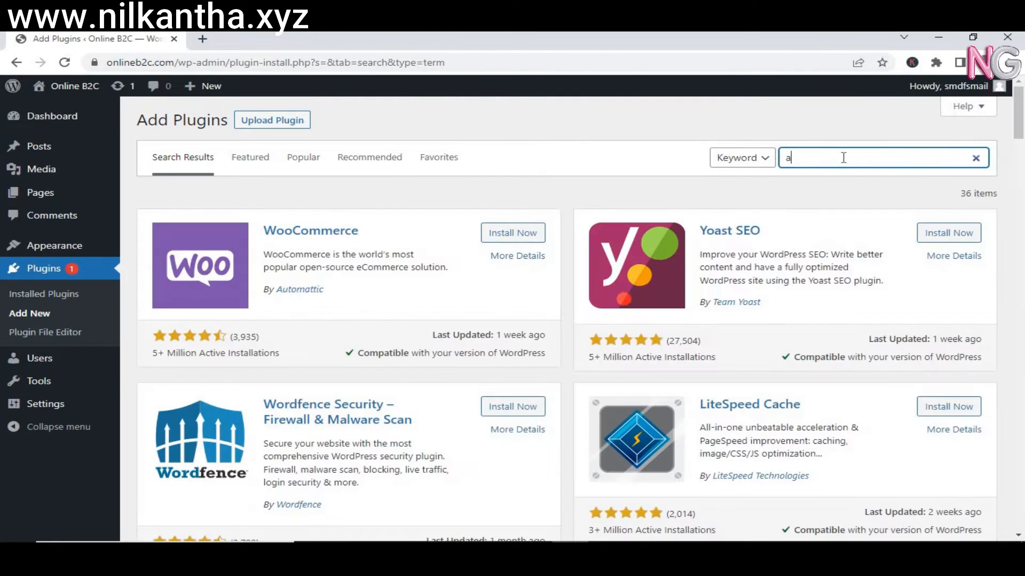
type("uto amazo")
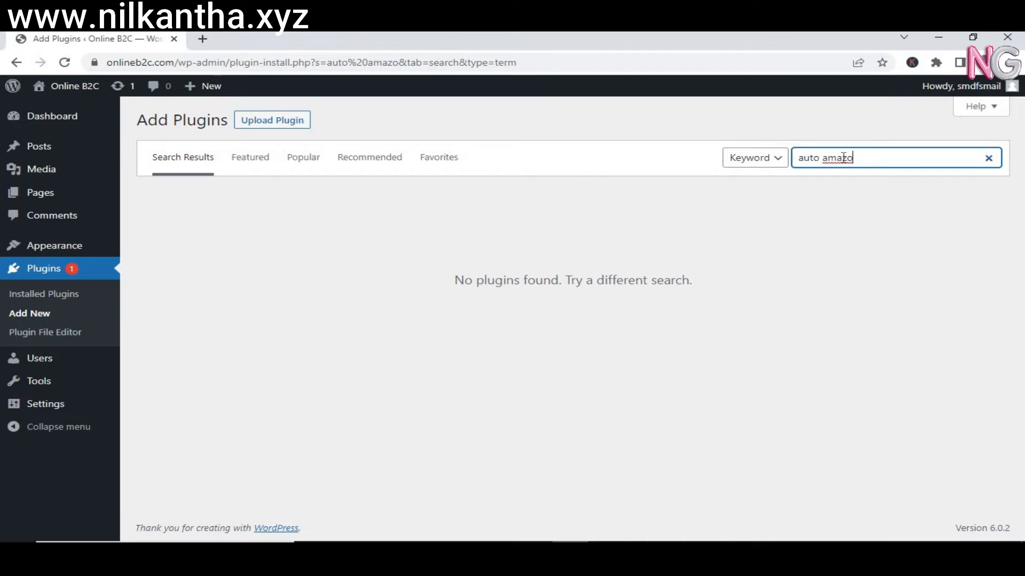
type("n")
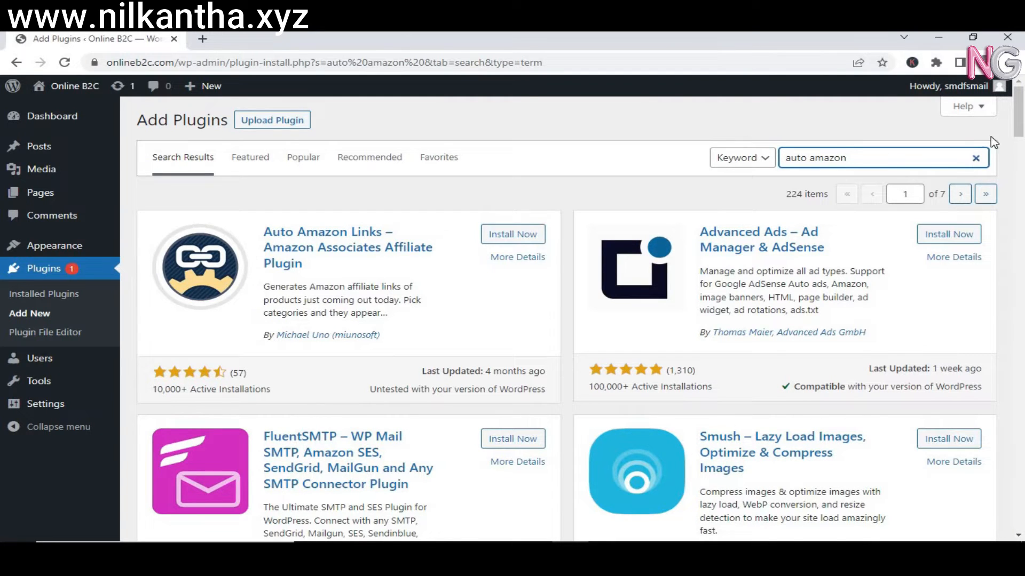
scroll(1023, 185, "down", 5)
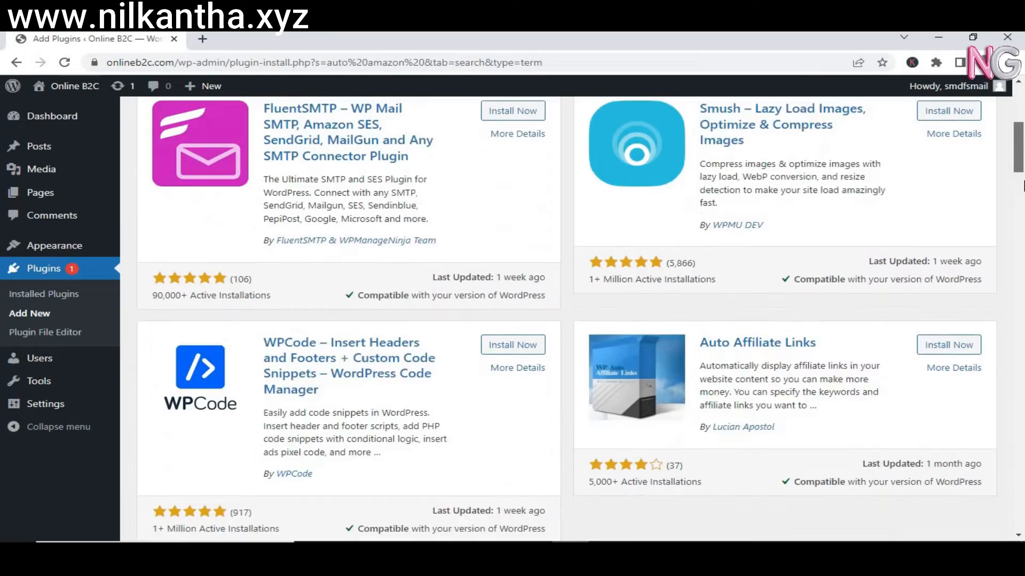
scroll(1023, 185, "down", 15)
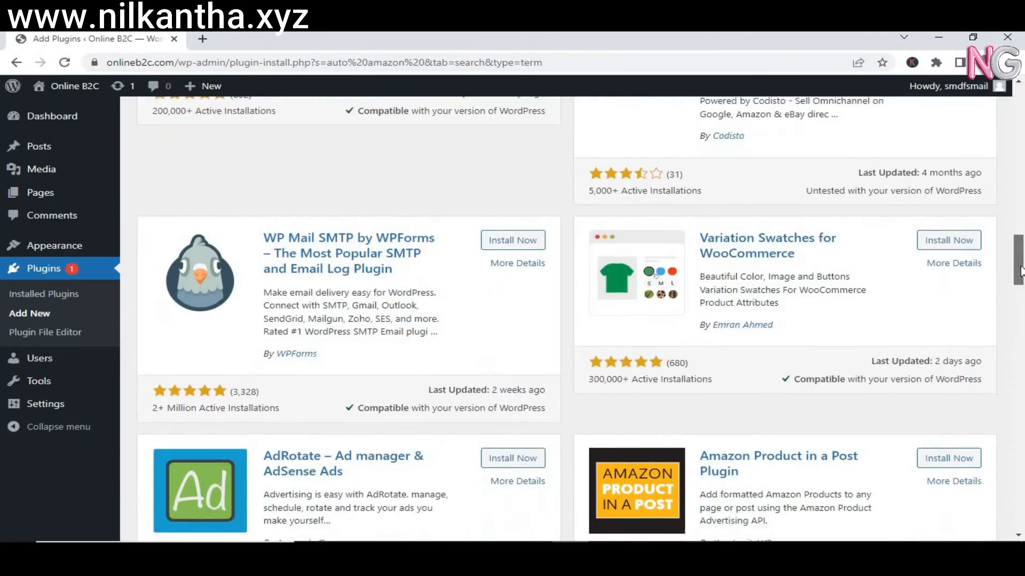
scroll(1021, 271, "down", 12)
scroll(1021, 251, "up", 9)
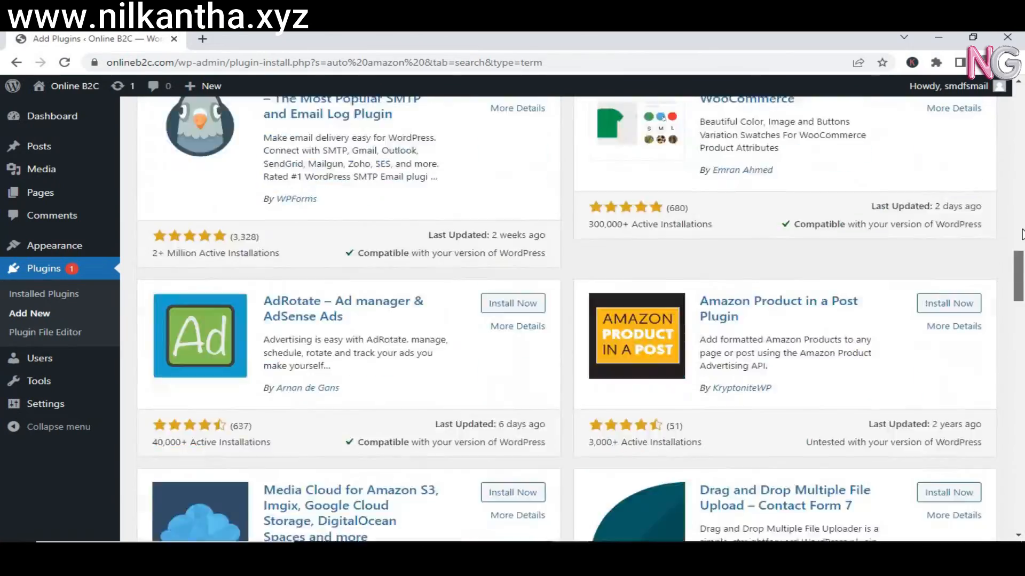
scroll(1021, 235, "up", 20)
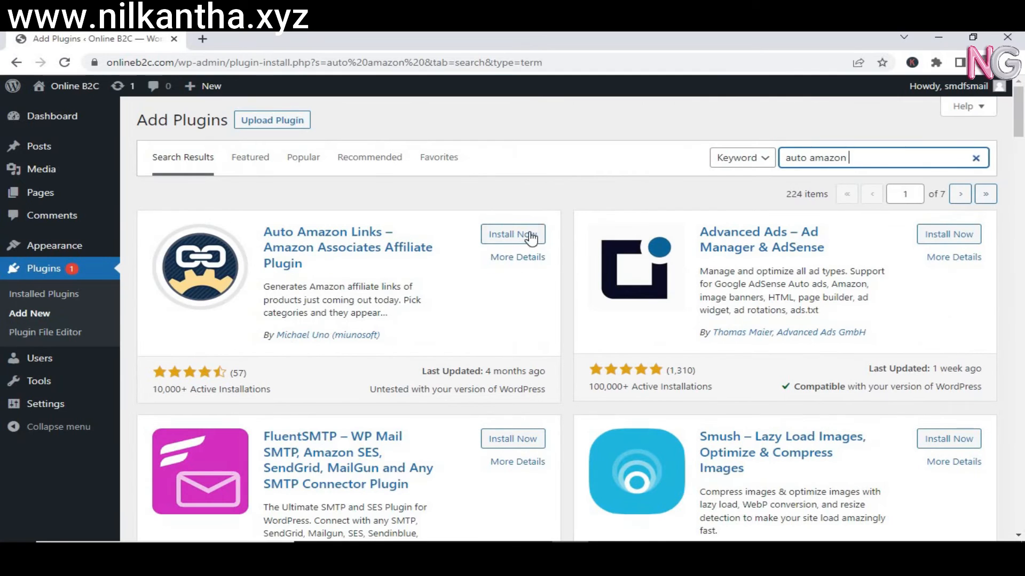
left_click(530, 237)
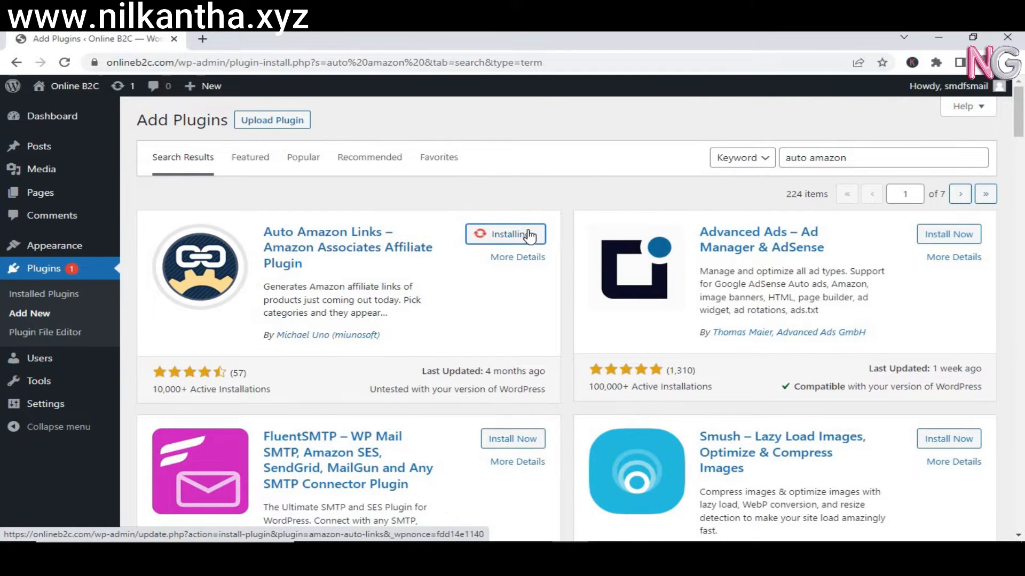
left_click(860, 156)
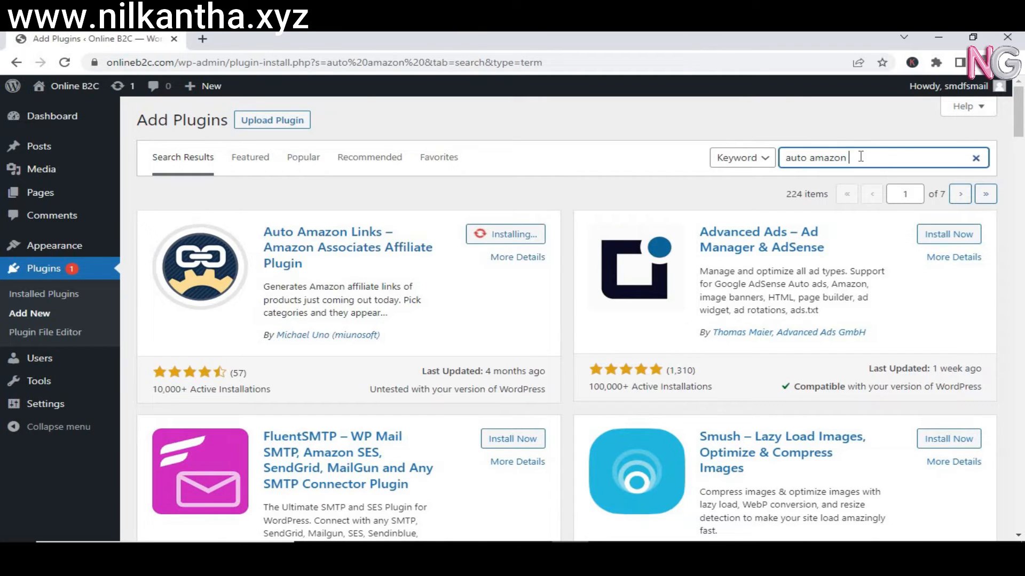
key("ctrl+a")
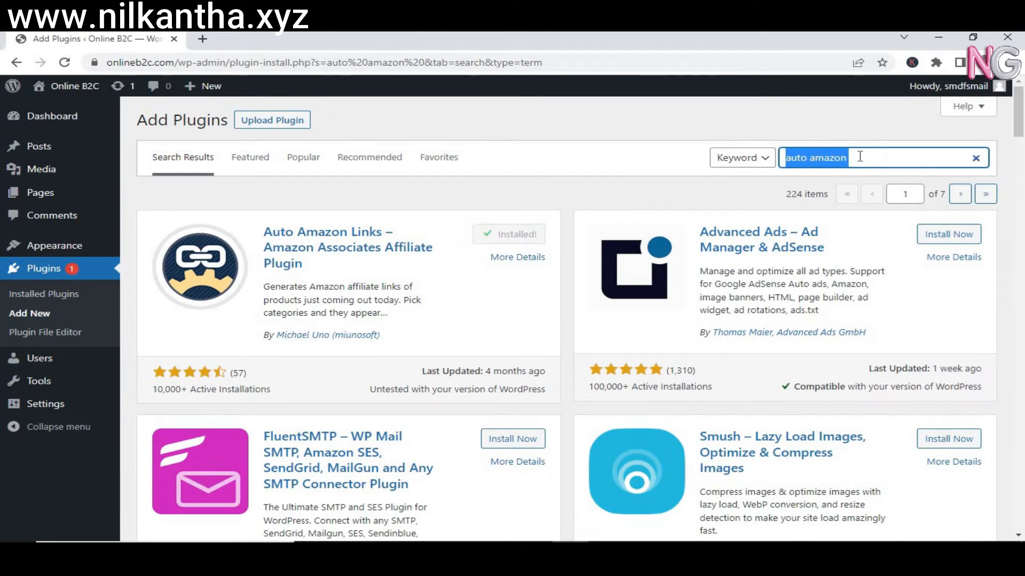
type("live")
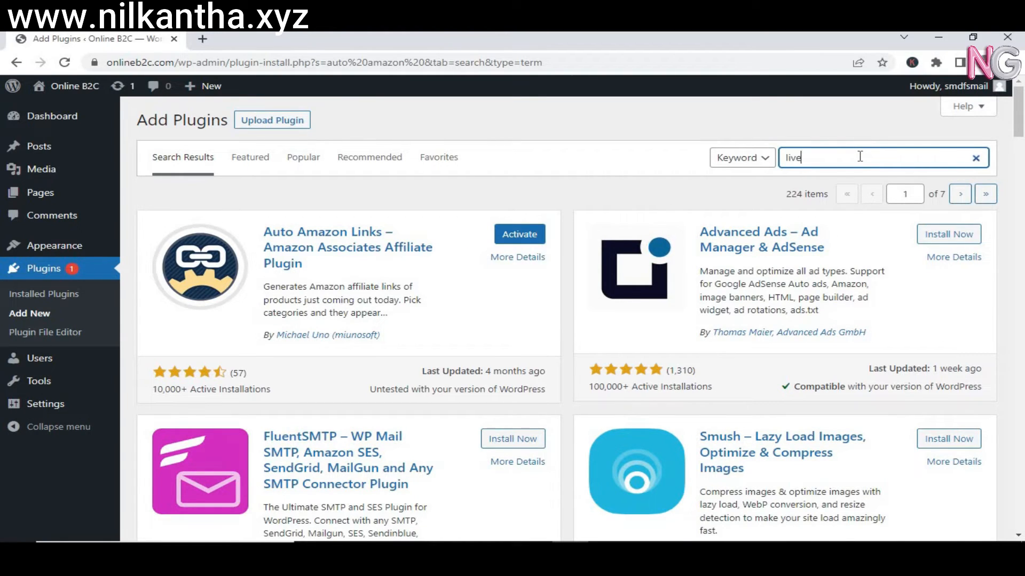
type("mesh")
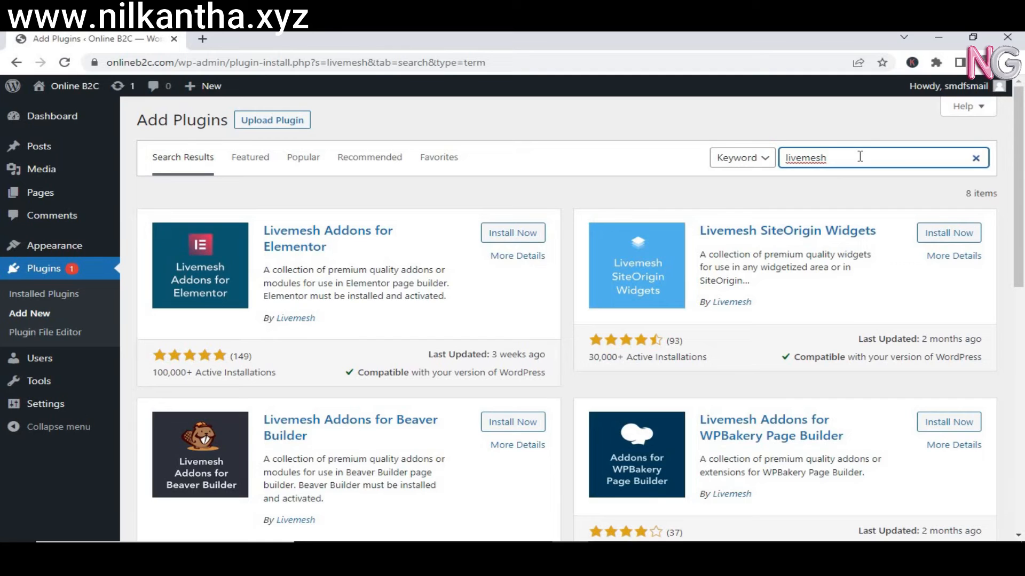
Install Livemesh Addons for Elementor, then replace the 'livemesh' search with 'se'.
left_click(522, 236)
left_click(522, 236)
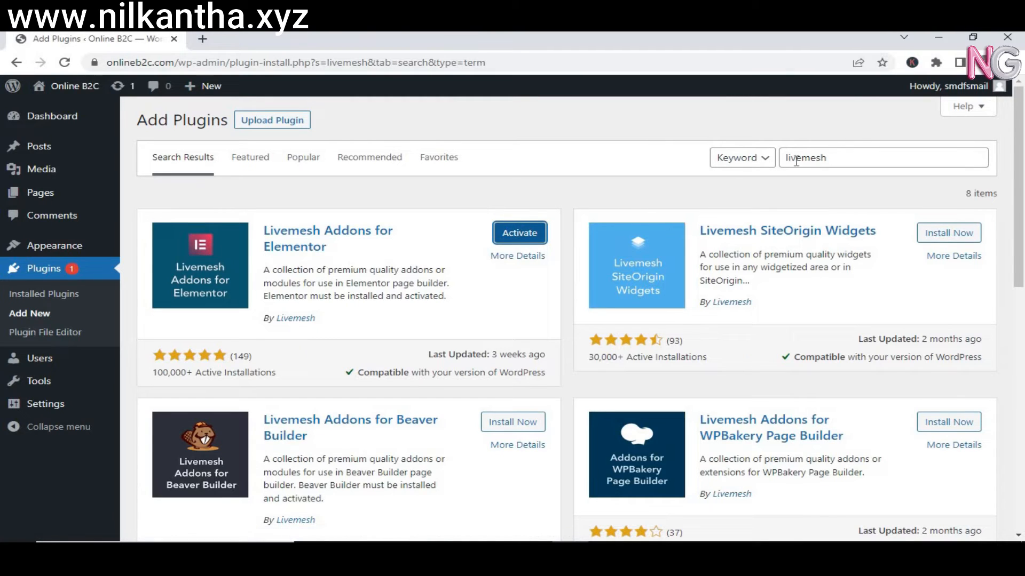
double_click(831, 159)
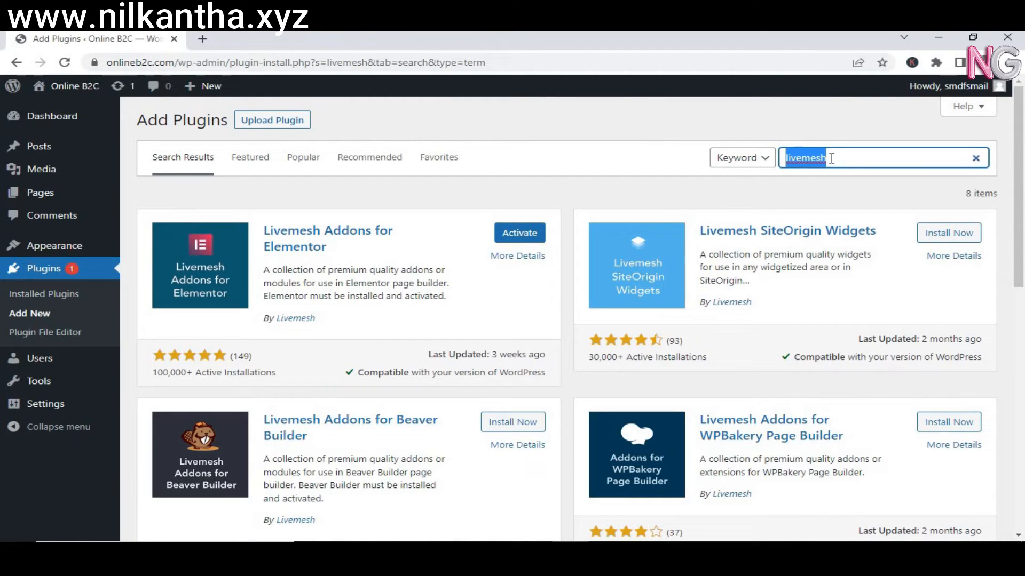
type("seo")
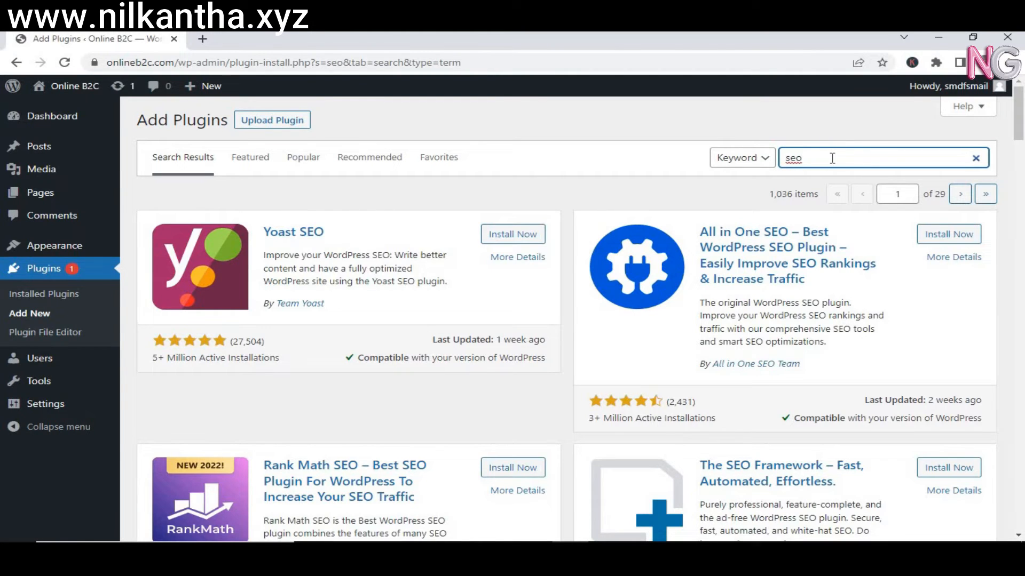
Search 'rank math', install Rank Math SEO, and go to the Installed Plugins list.
left_click_drag(1020, 110, 1001, 505)
left_click_drag(1021, 372, 1020, 88)
scroll(1021, 98, "down", 7)
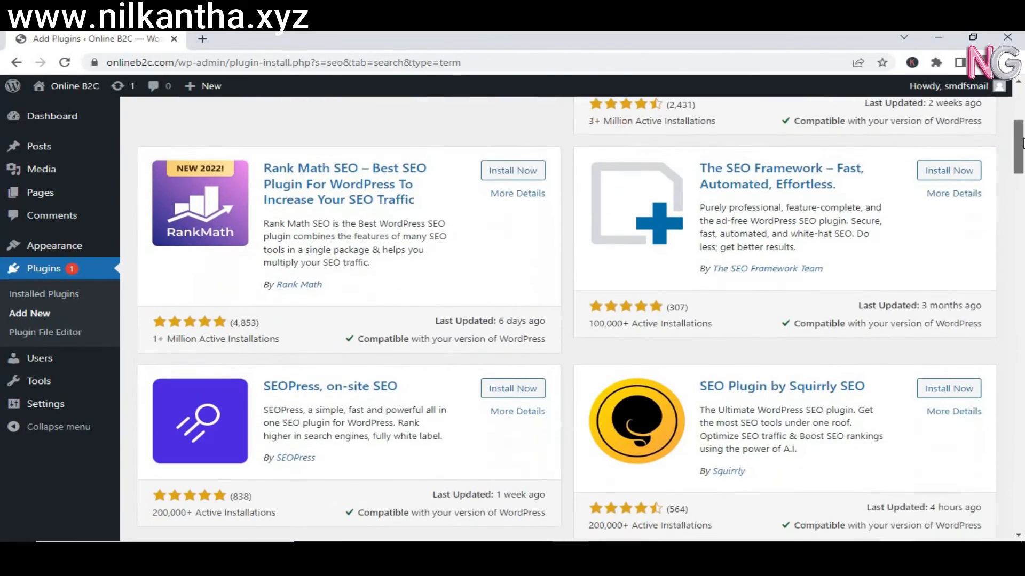
scroll(1023, 105, "up", 7)
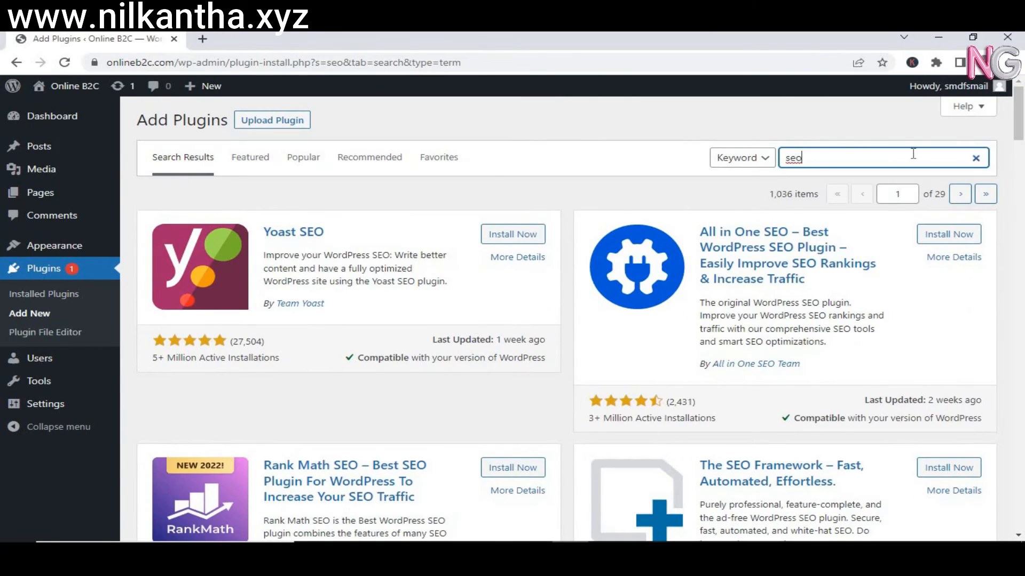
left_click(976, 158)
type("rank mat")
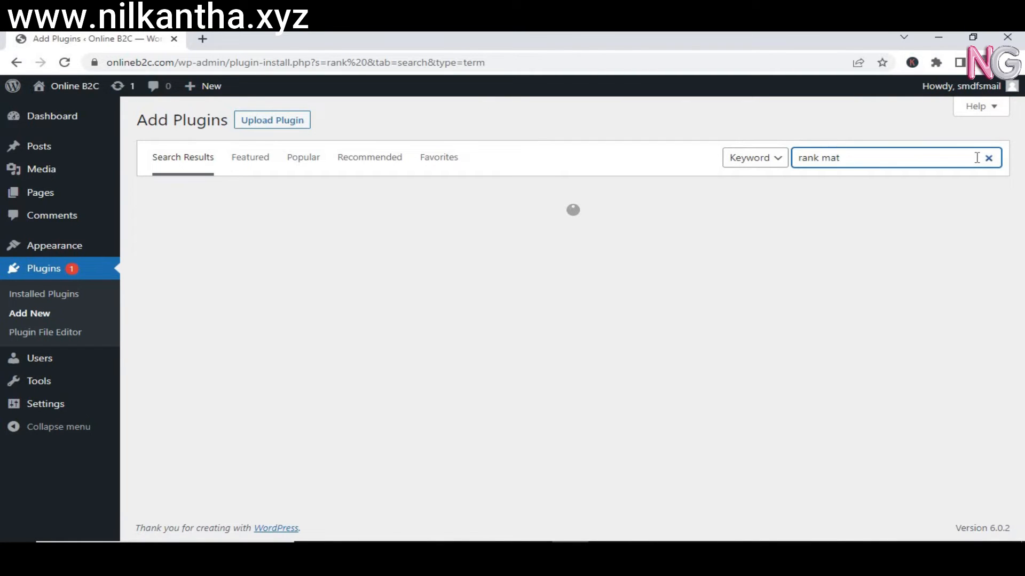
type("h")
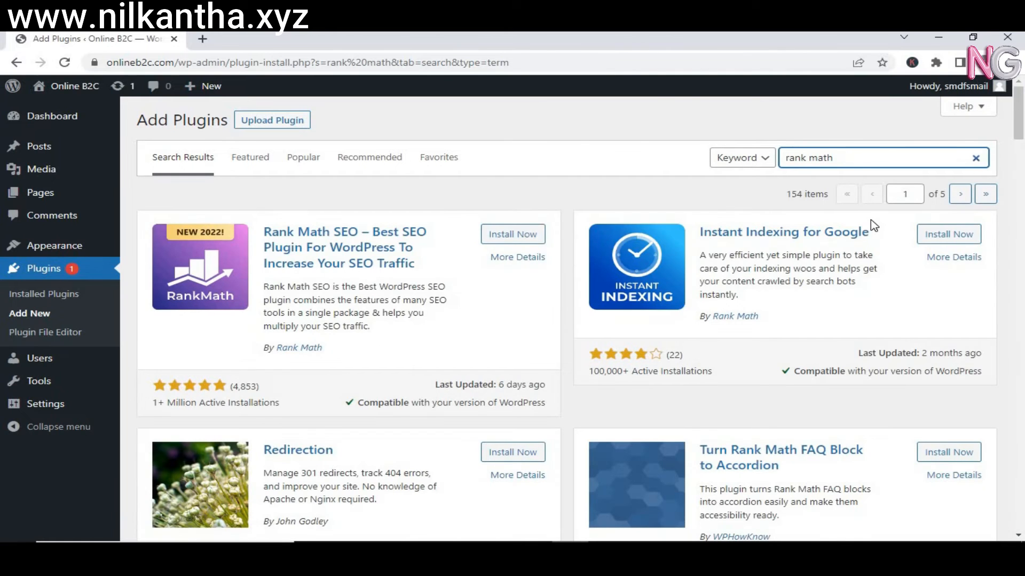
left_click(508, 240)
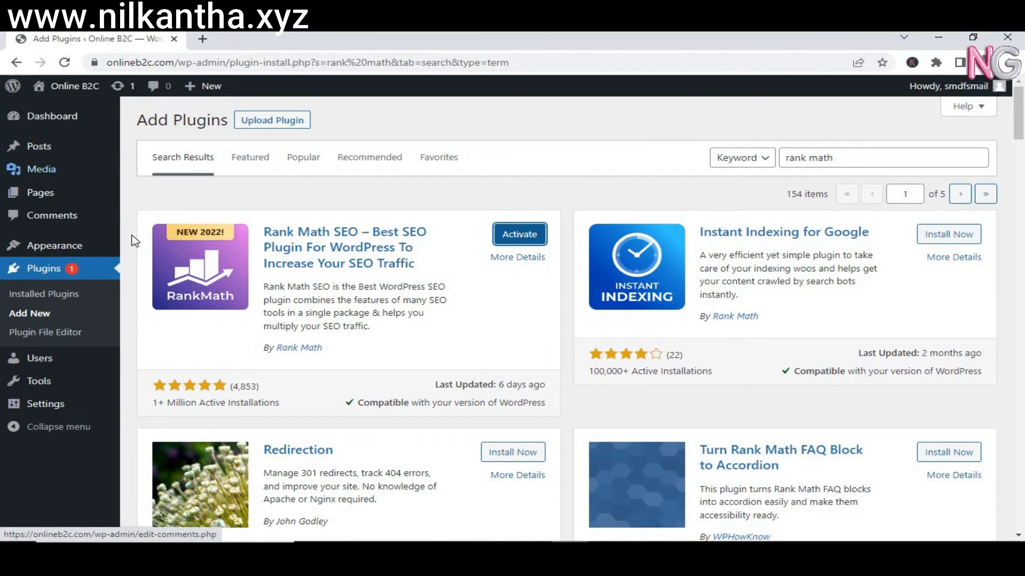
left_click(56, 275)
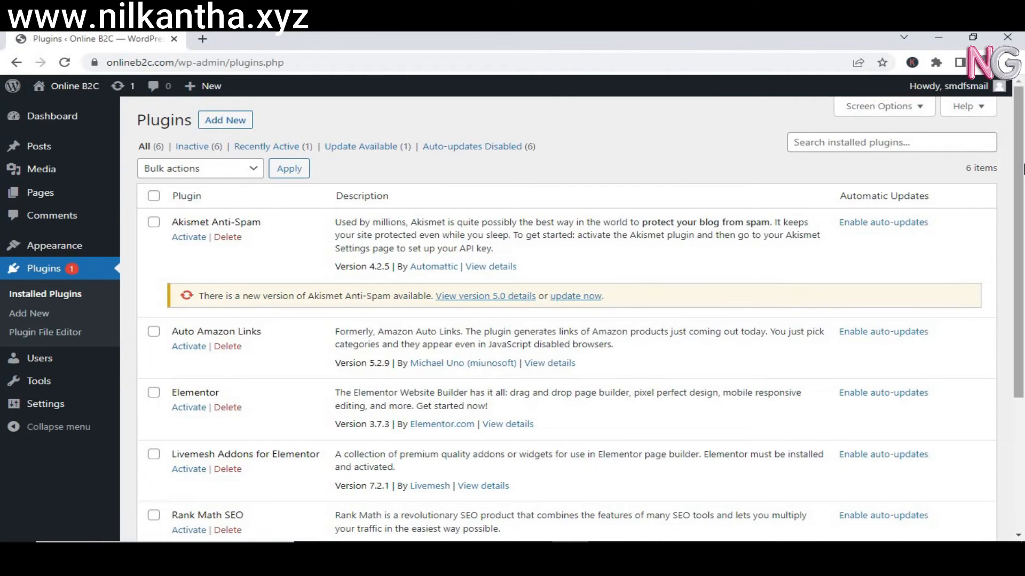
Select all six installed plugins and apply the Activate bulk action.
scroll(1022, 211, "down", 3)
scroll(1022, 210, "up", 3)
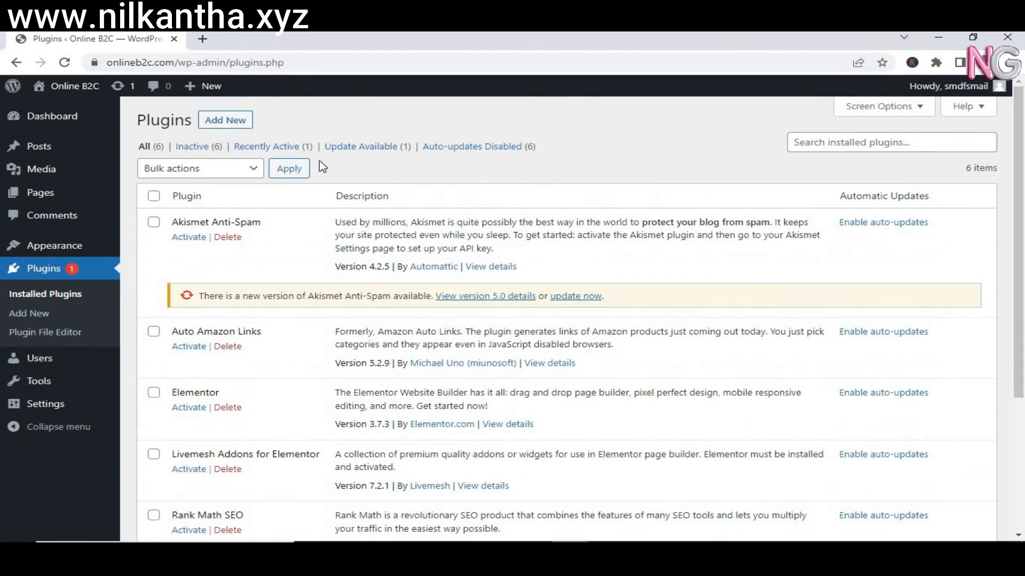
left_click(153, 196)
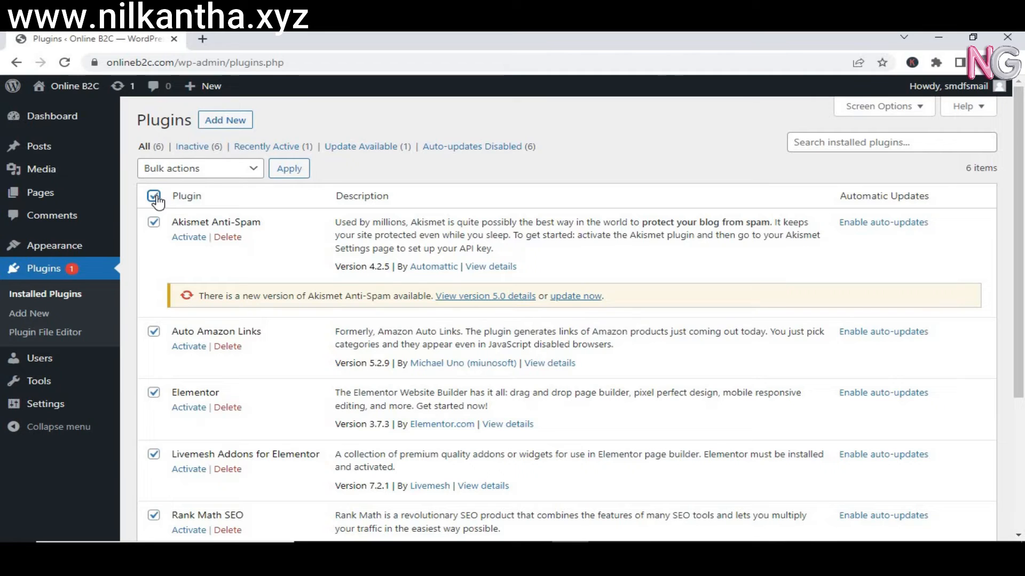
left_click(230, 174)
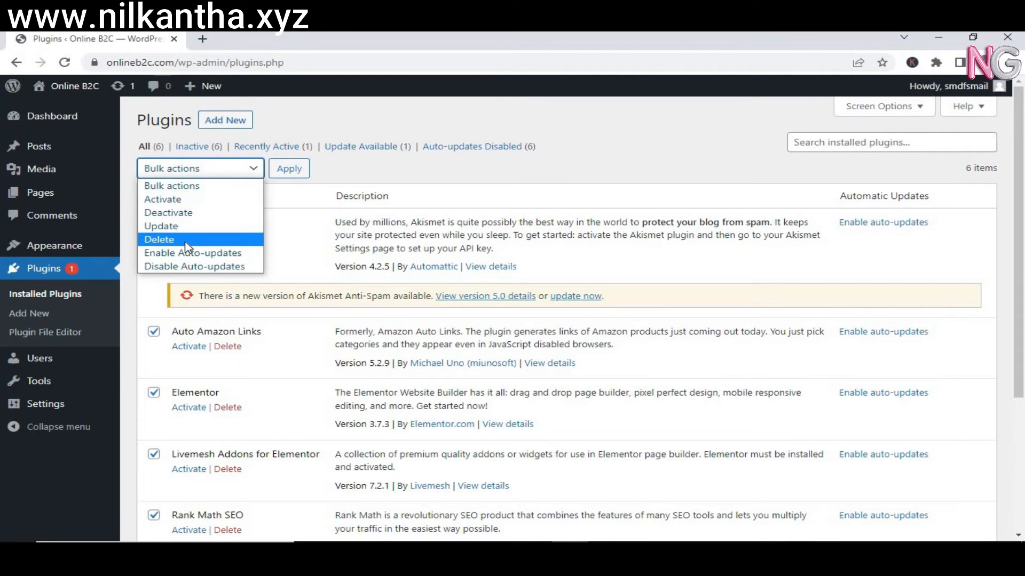
left_click(186, 200)
left_click(288, 169)
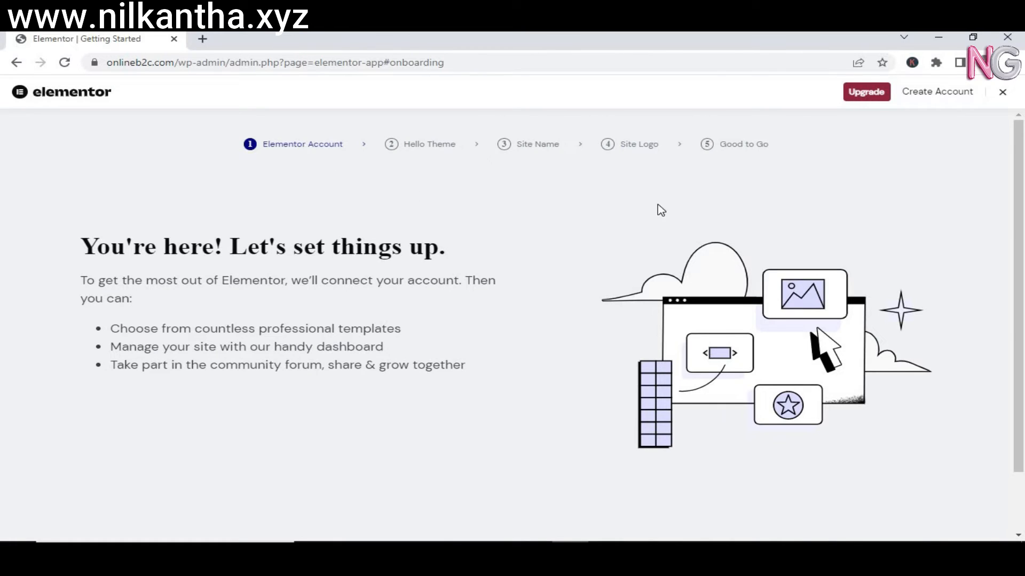
Close the Elementor setup wizard, confirm all six plugins are active, and go to Pages.
left_click(1003, 93)
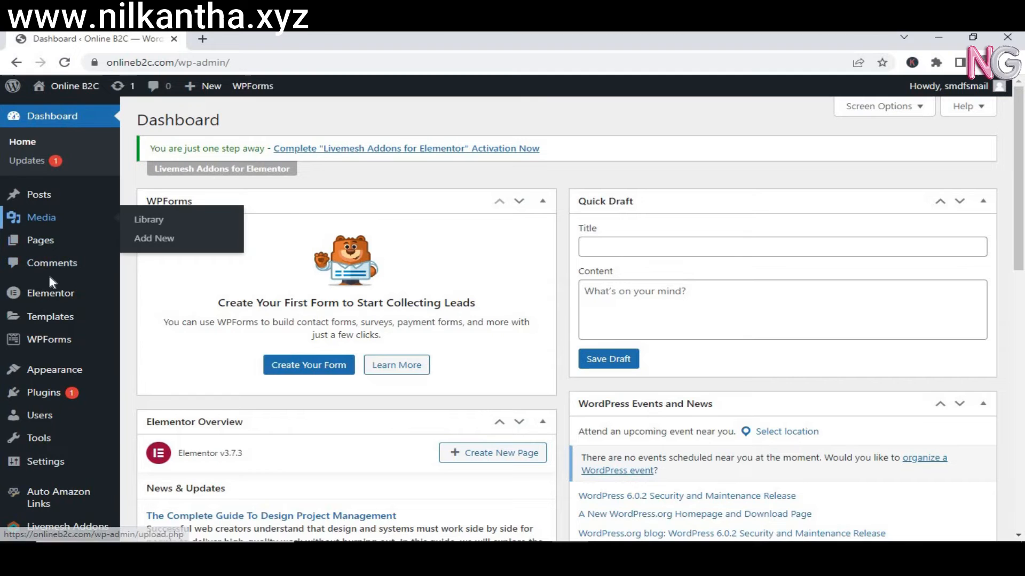
left_click(48, 393)
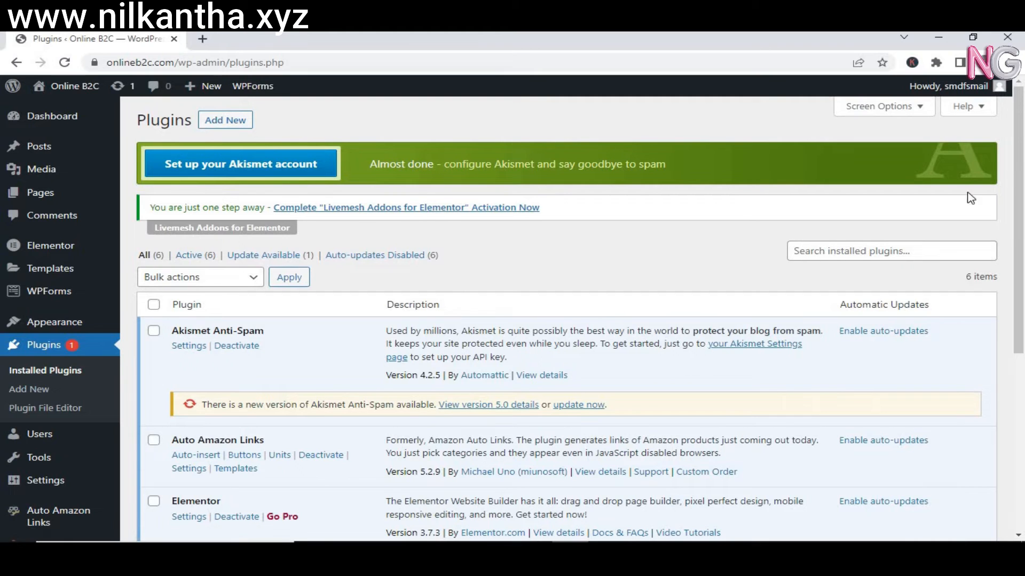
left_click_drag(1020, 170, 1019, 377)
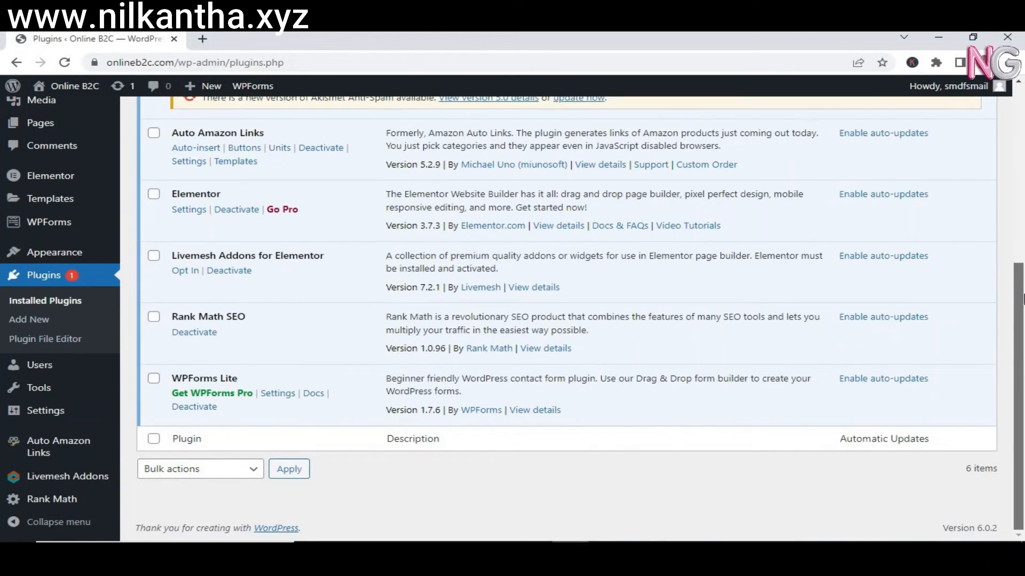
scroll(1022, 299, "up", 2)
left_click_drag(1023, 245, 1016, 90)
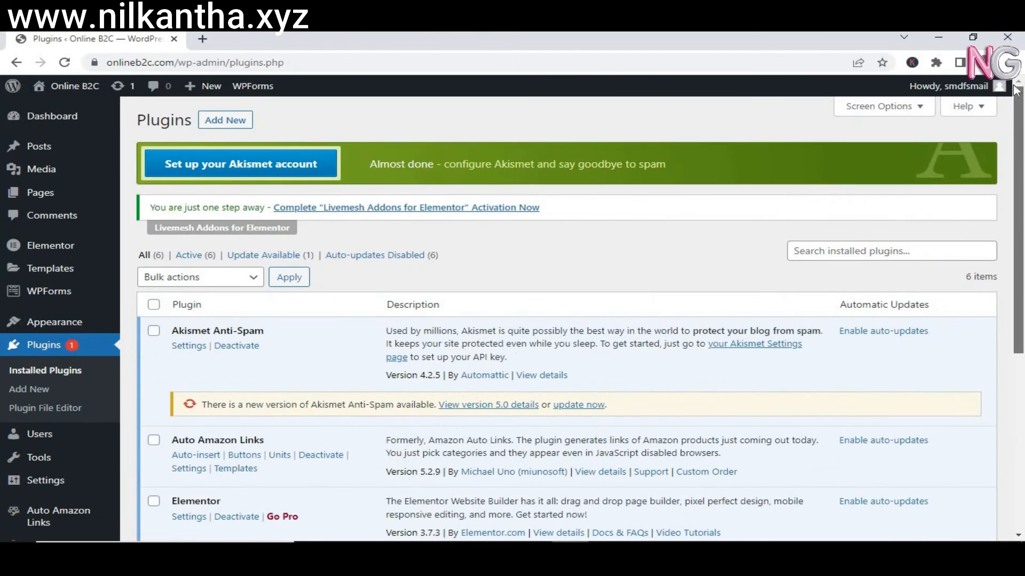
left_click(47, 203)
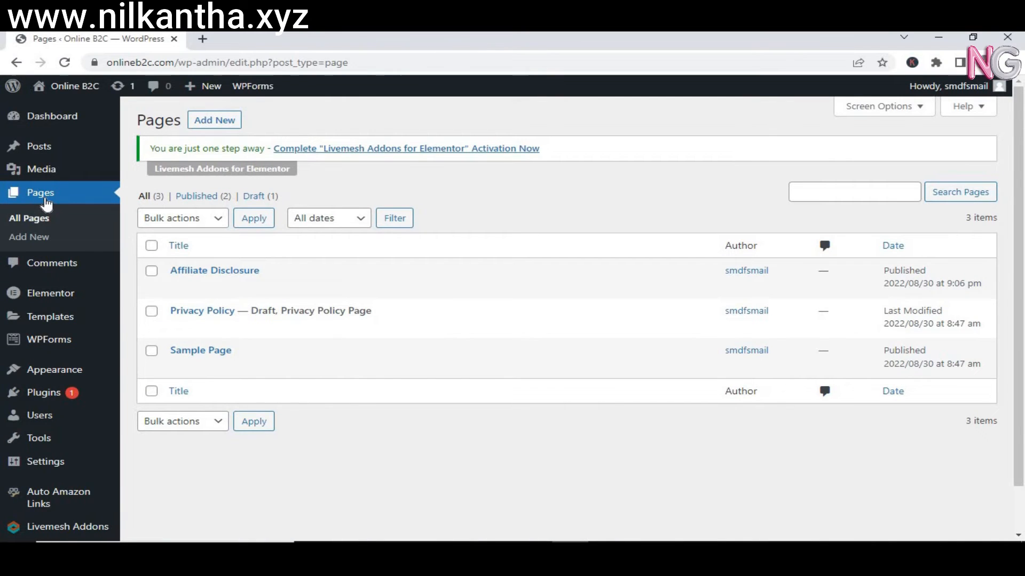
Move Affiliate Disclosure, Privacy Policy and Sample Page to the Trash with a bulk action.
left_click(152, 247)
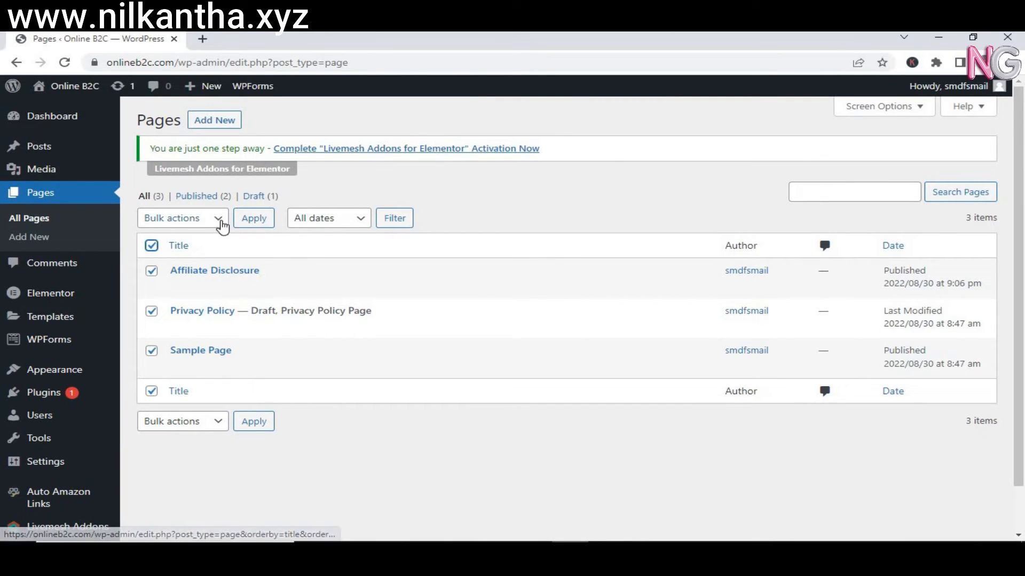
left_click(221, 223)
left_click(180, 262)
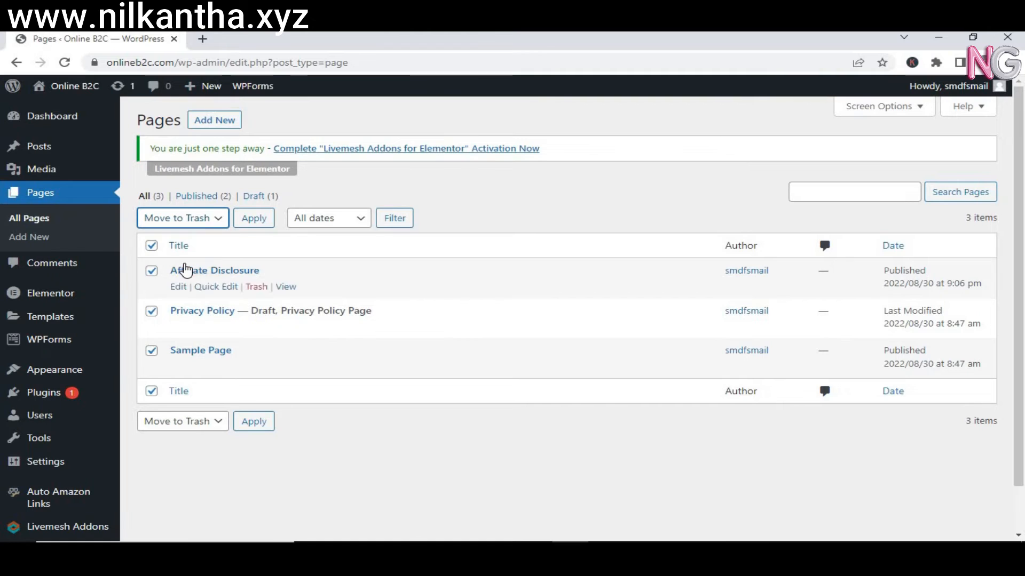
left_click(256, 228)
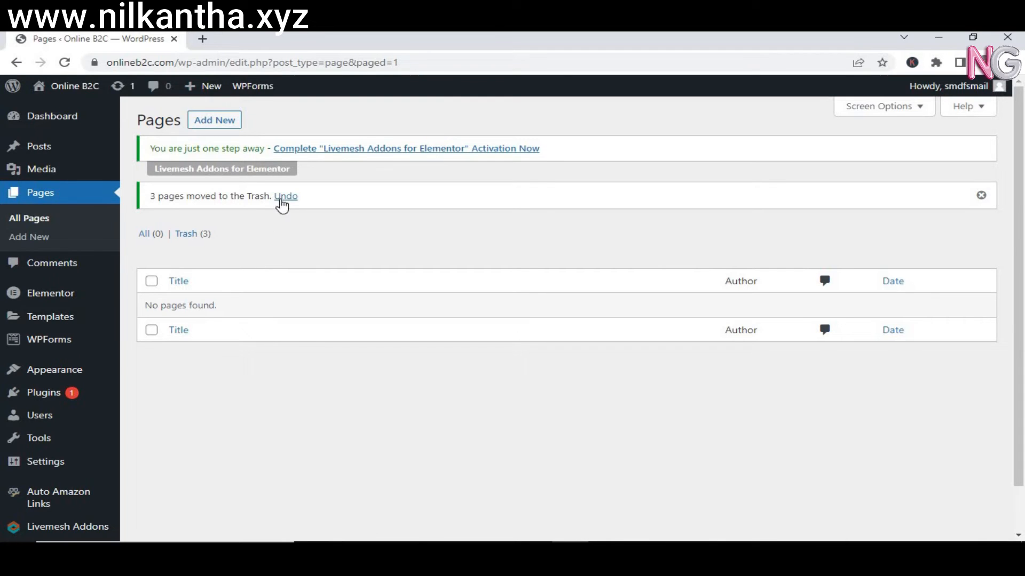
Permanently delete all three pages from the Trash.
left_click(190, 236)
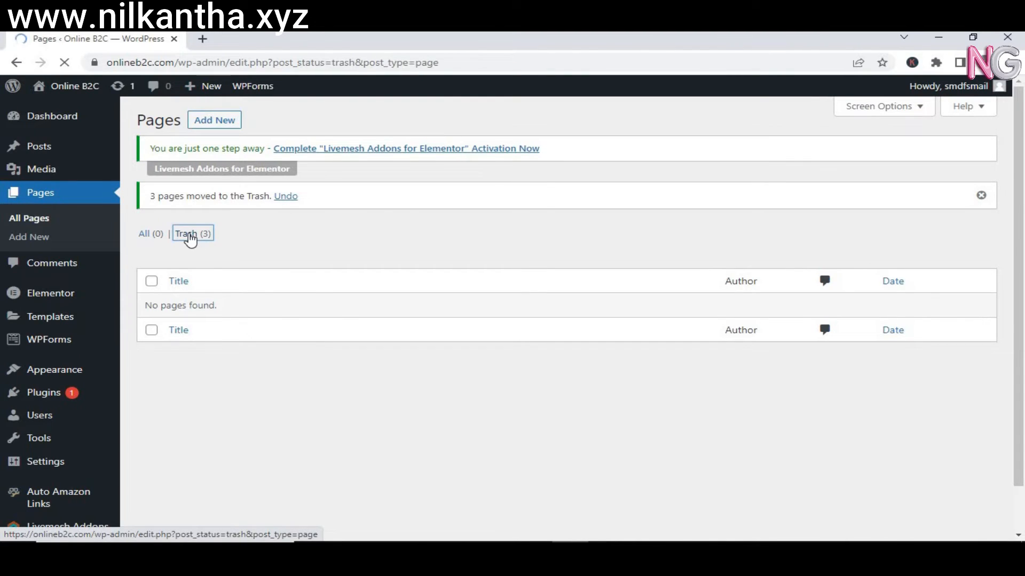
left_click(152, 246)
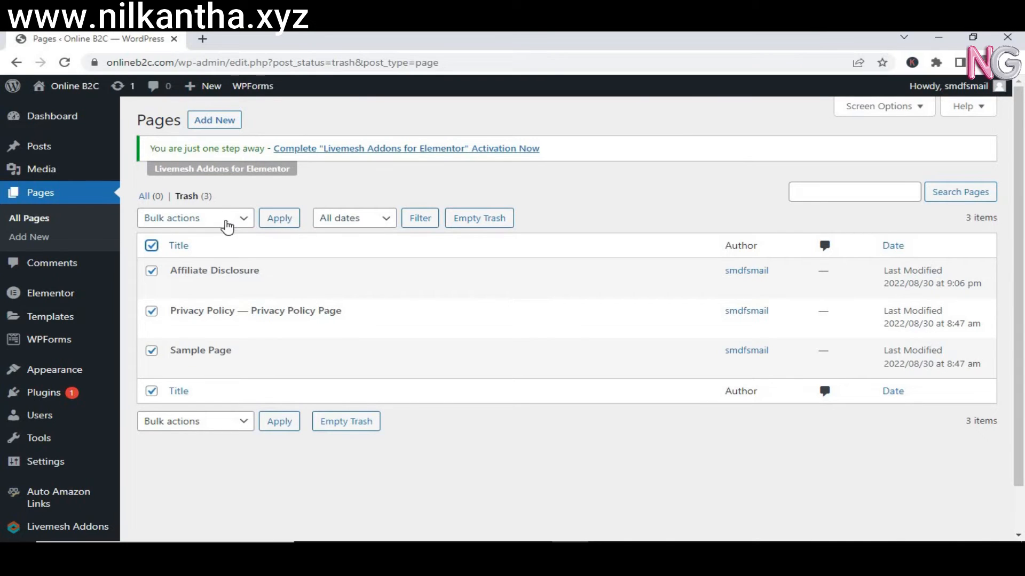
left_click(226, 226)
left_click(211, 260)
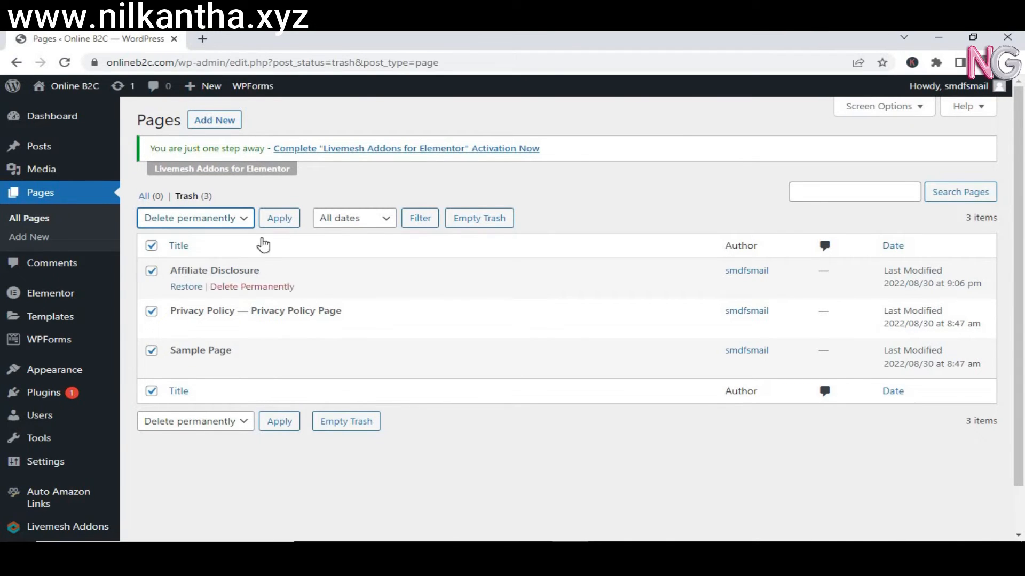
left_click(282, 223)
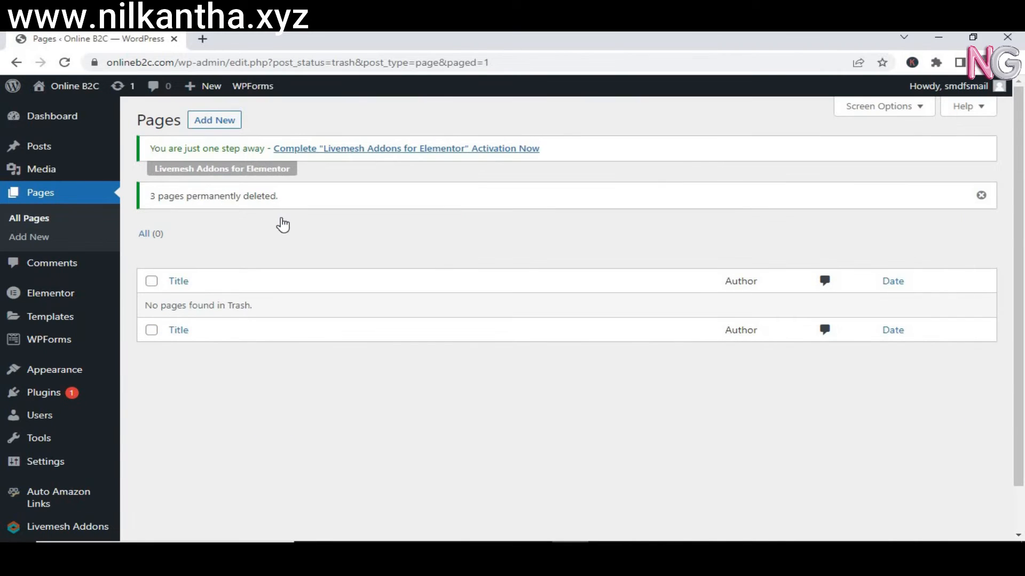
Add a new page and title it 'Privacy Policy', correcting the misspelling.
left_click(212, 125)
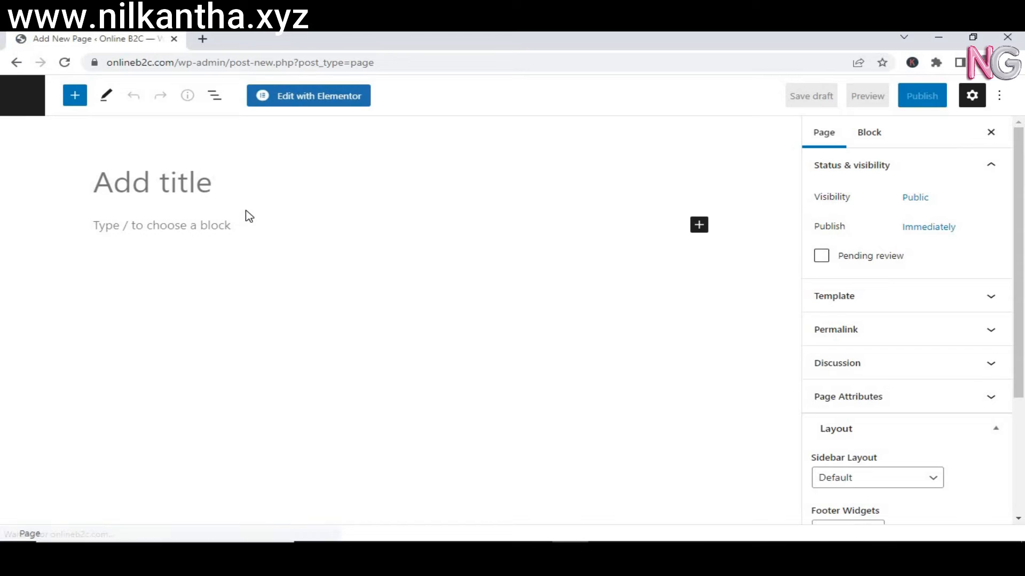
type("Privacy ")
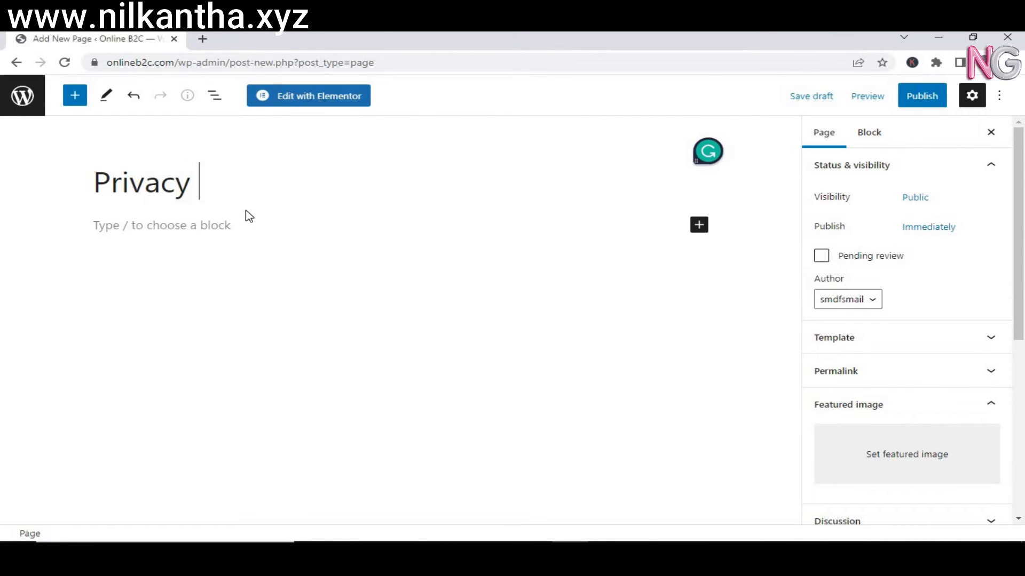
type("P")
type("locy")
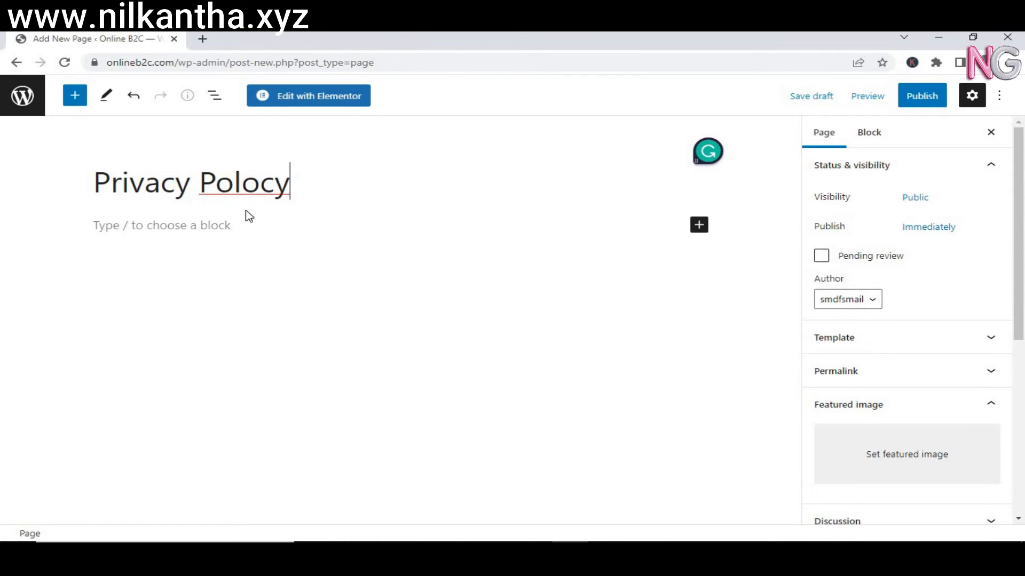
key("BackSpace")
key("BackSpace")
key("BackSpace")
type("icy")
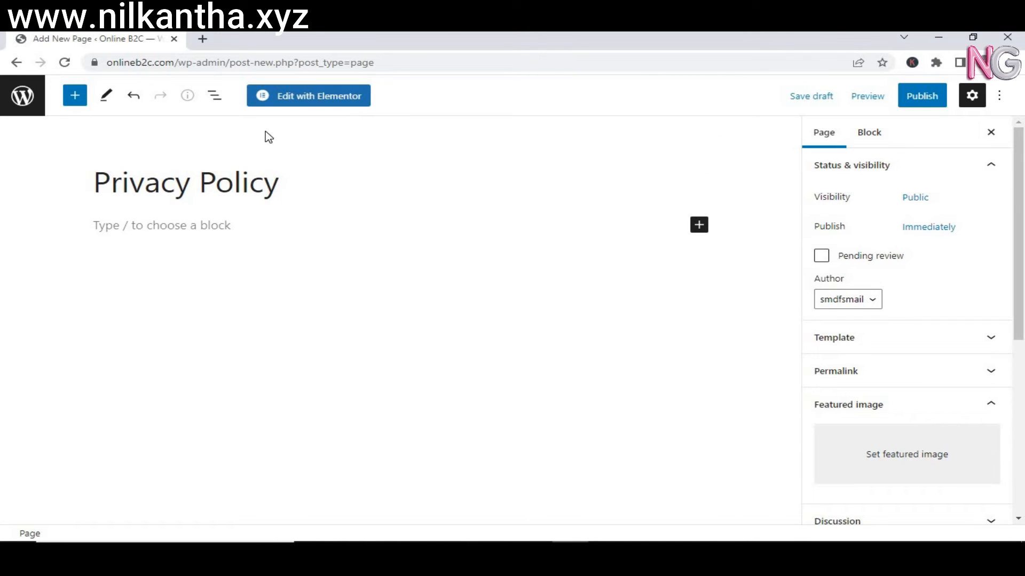
In a new tab, search Google for 'privacy policy generator' using the autocomplete suggestion.
left_click(203, 39)
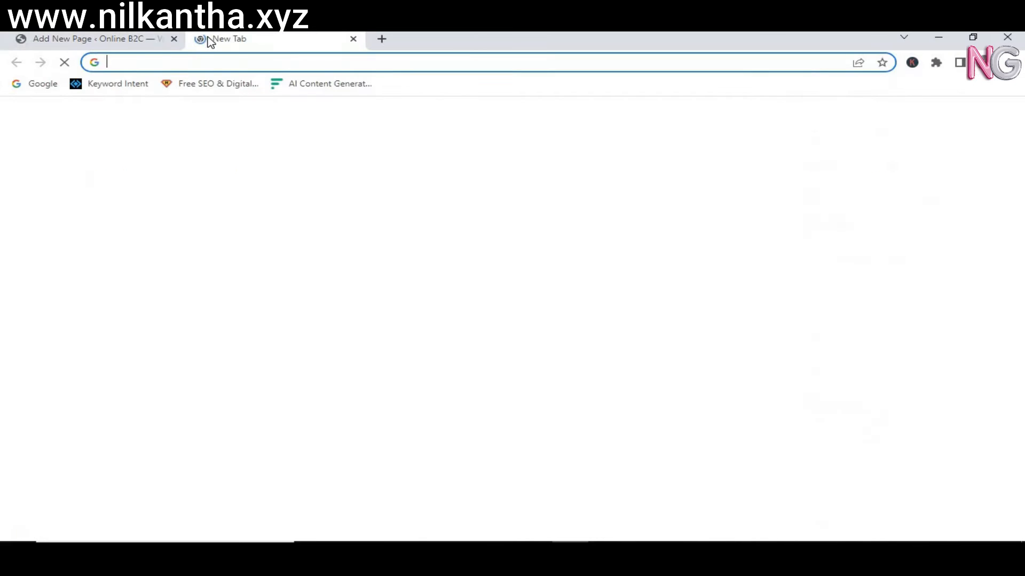
type("google.com")
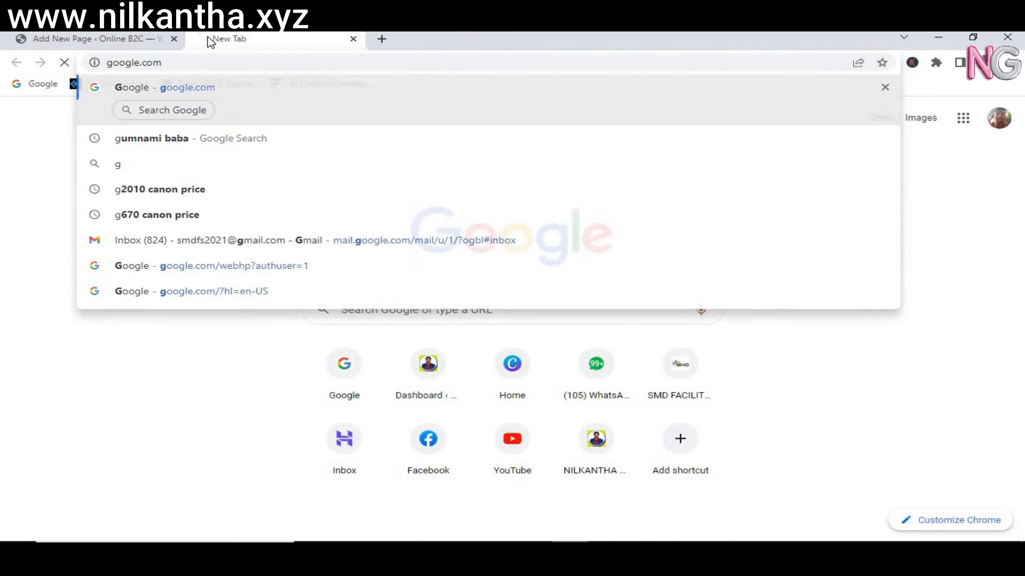
key("Return")
type("pro")
key("BackSpace")
type("i")
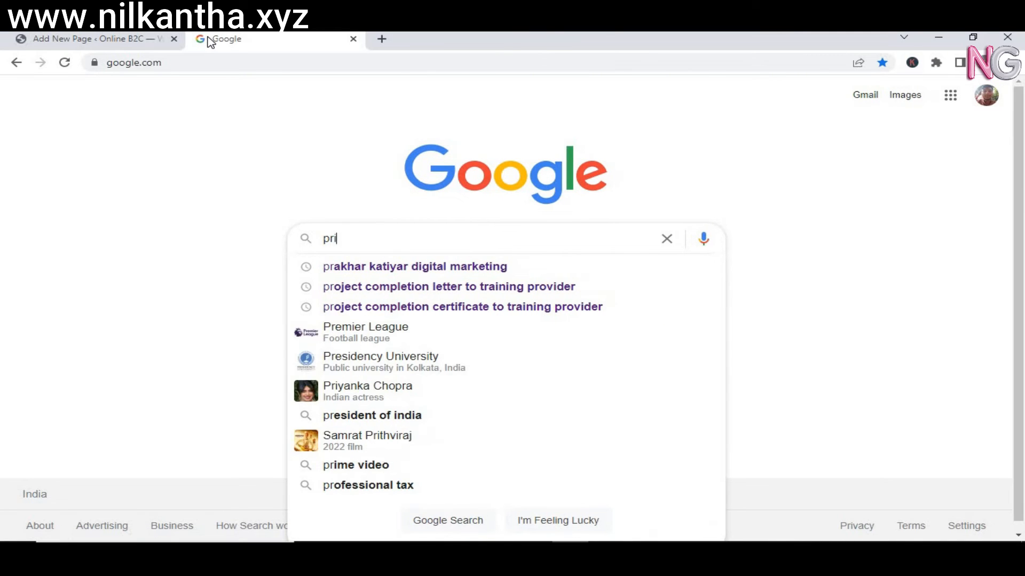
type("vac")
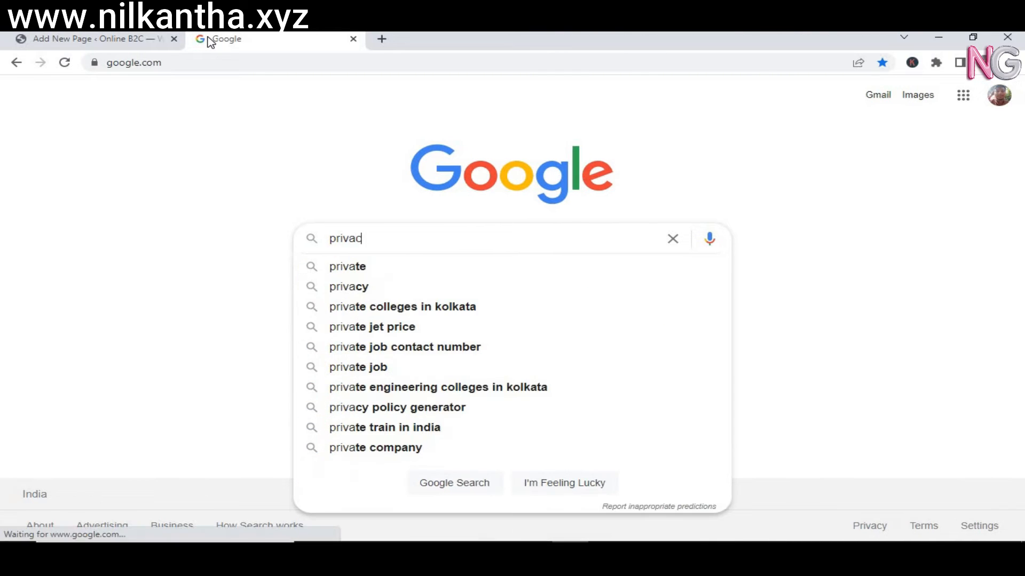
type("t")
key("Down")
key("Down")
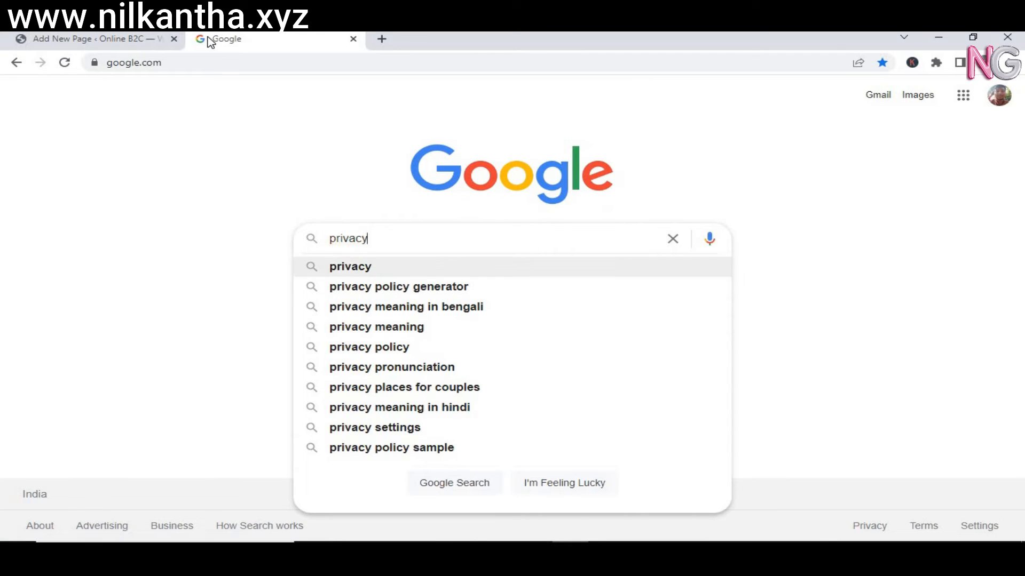
key("Return")
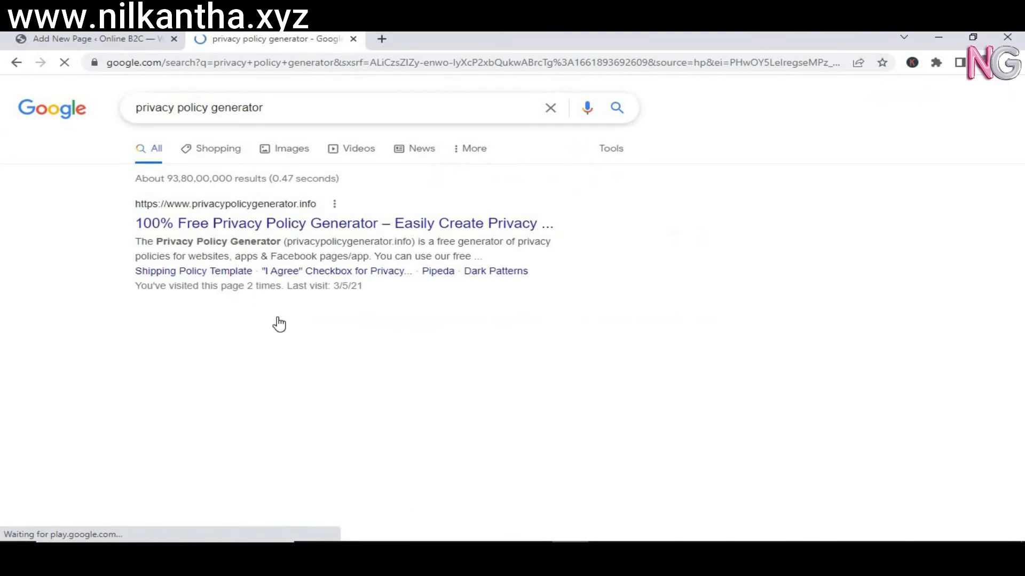
Open privacypolicygenerator.info and enter Online B2C as the company and website name.
left_click(244, 229)
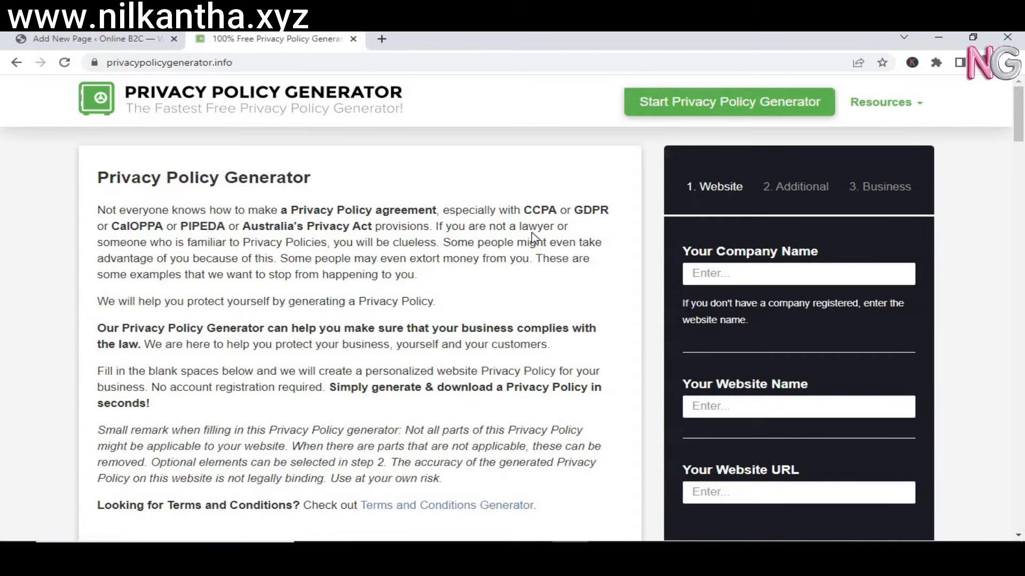
left_click(721, 277)
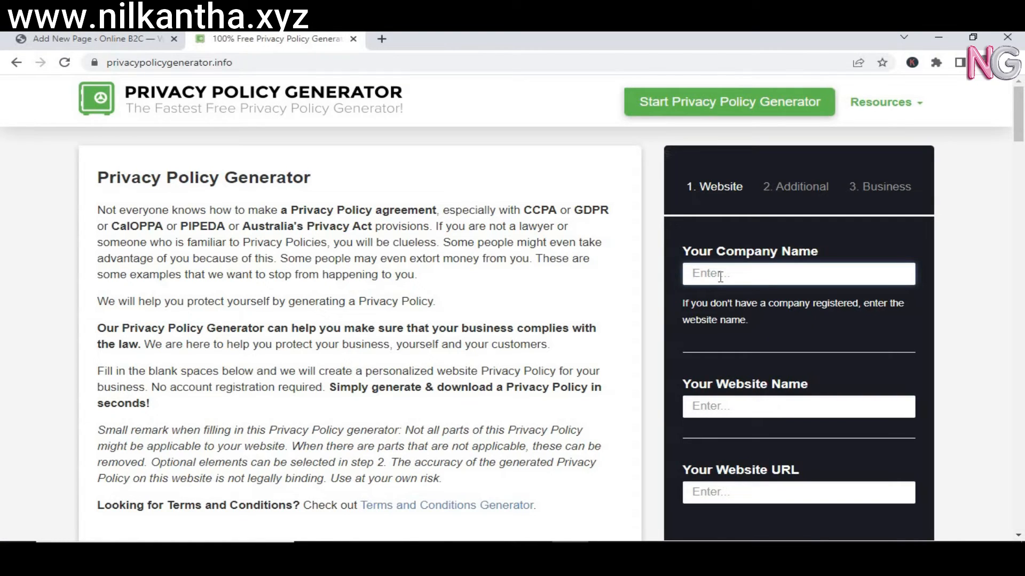
type("Online B2C")
left_click(758, 405)
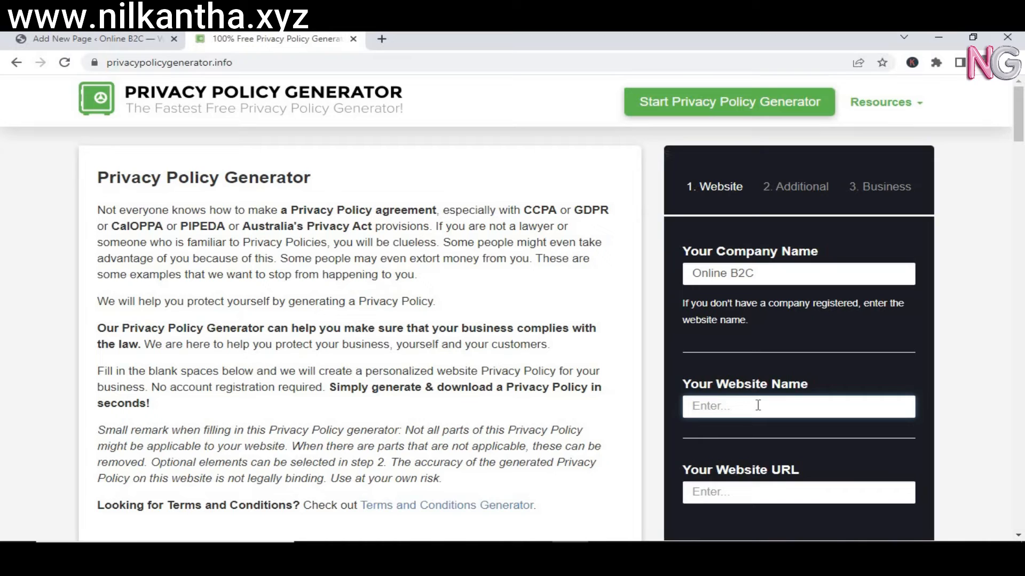
type("Online B2C")
scroll(1023, 172, "down", 3)
scroll(1023, 172, "down", 2)
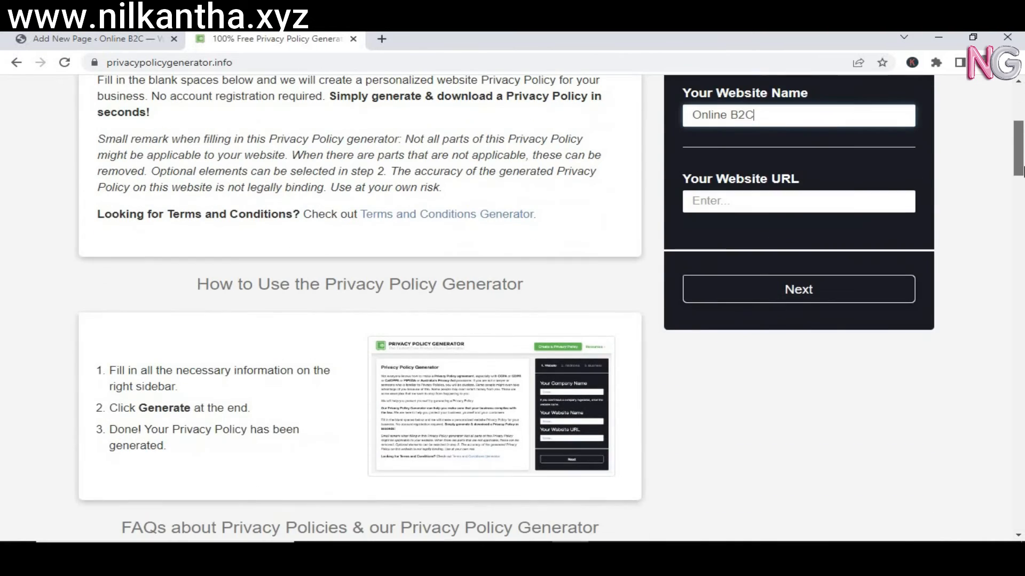
left_click(880, 197)
type("http")
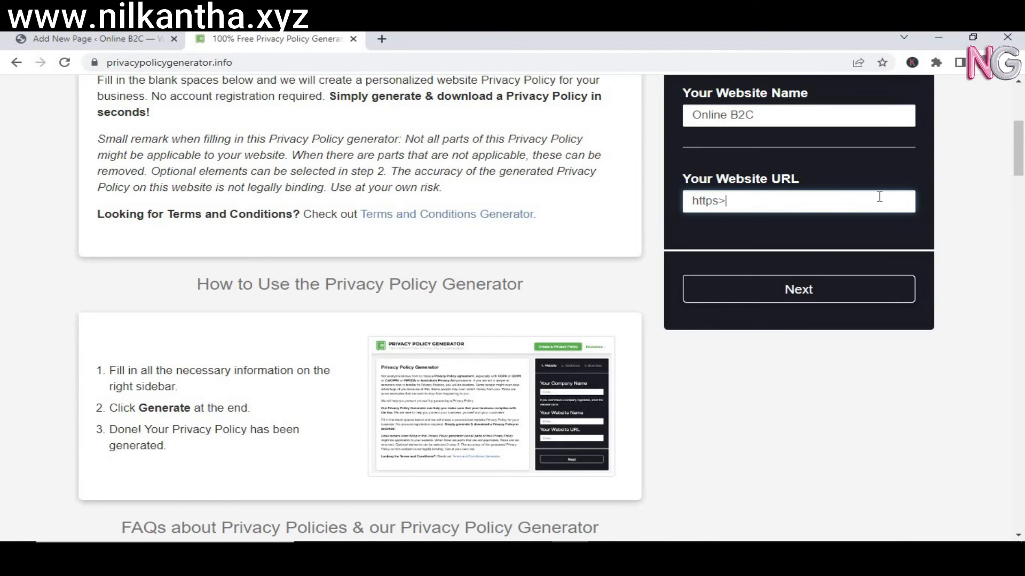
type("s://www.onlineb2c.com")
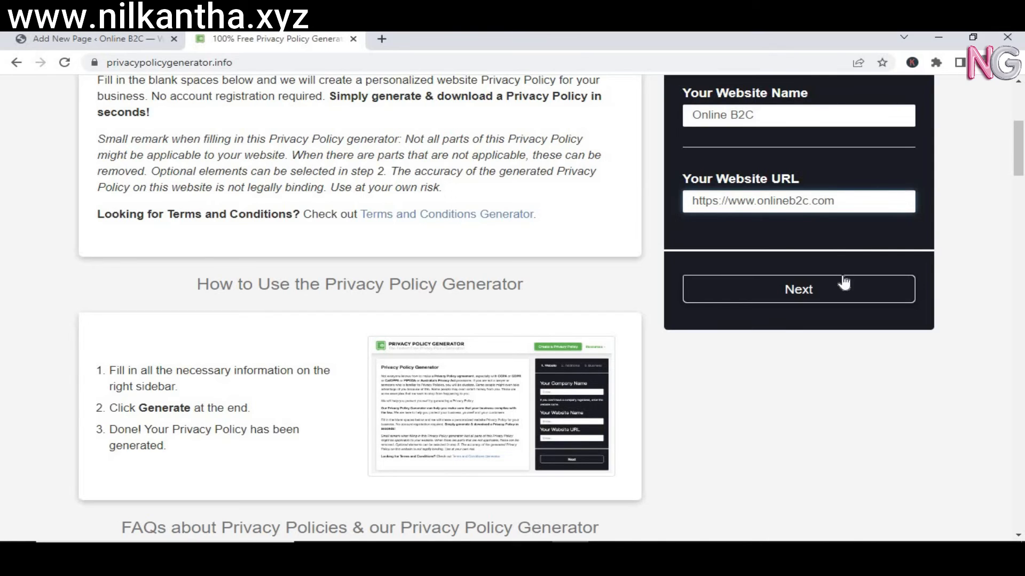
Answer No to cookies, No to Google AdSense, and Yes to third-party advertising.
left_click(817, 292)
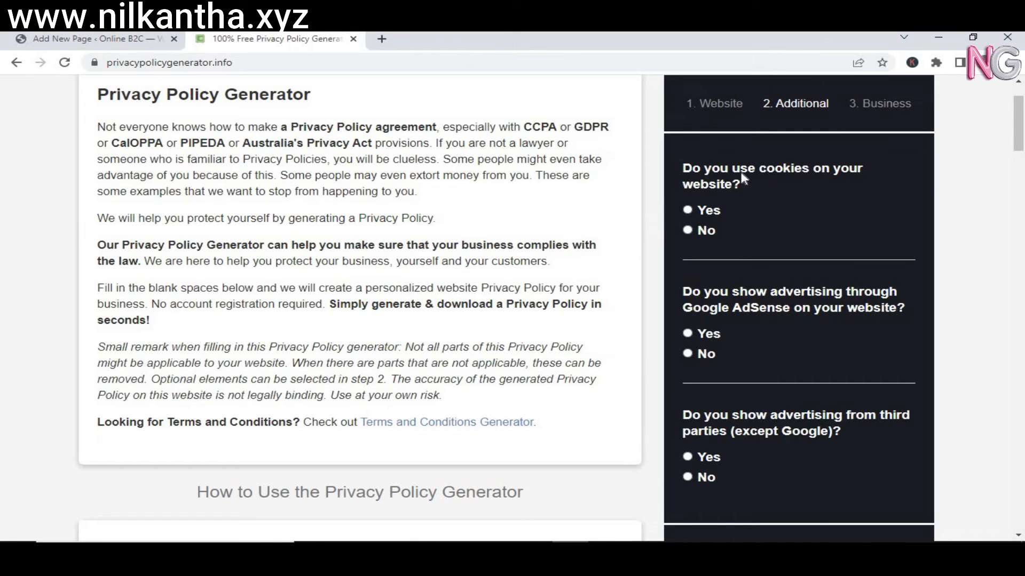
left_click(688, 231)
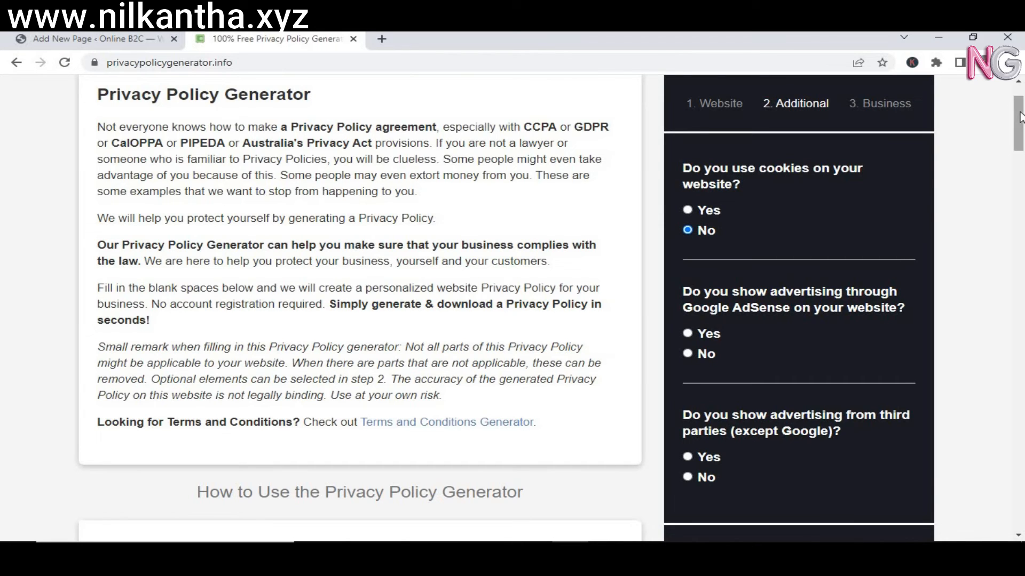
scroll(1021, 145, "down", 1)
mouse_move(1023, 149)
left_mouse_down()
mouse_move(1023, 166)
mouse_move(1022, 154)
left_mouse_up()
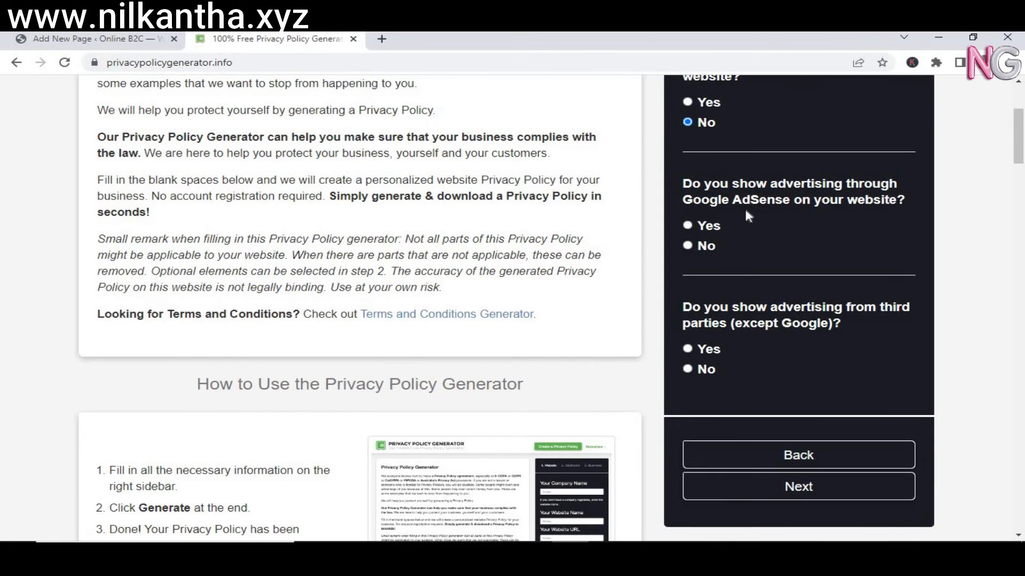
left_click(691, 244)
scroll(808, 261, "down", 1)
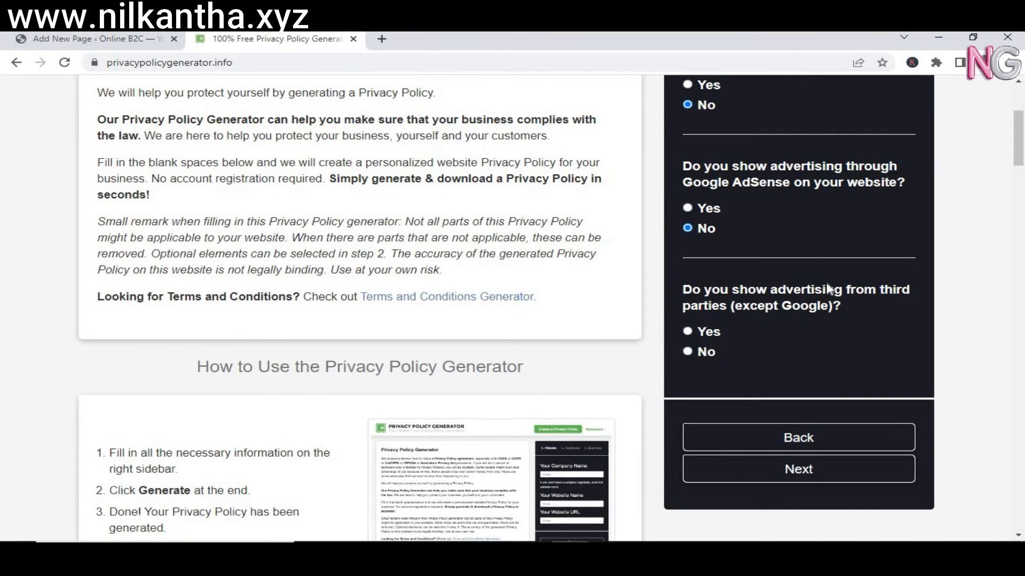
left_click(687, 331)
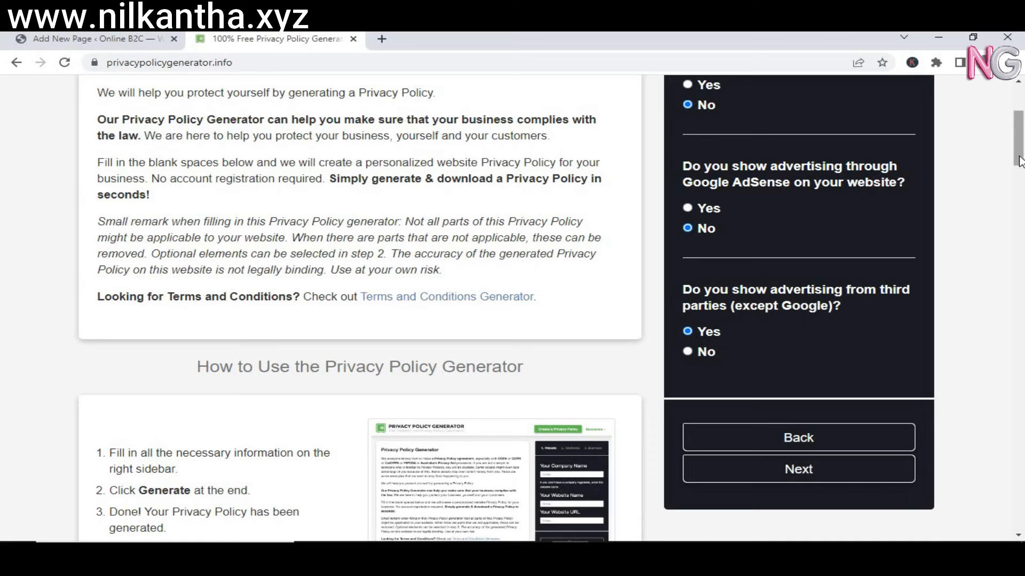
left_click_drag(1019, 161, 1019, 166)
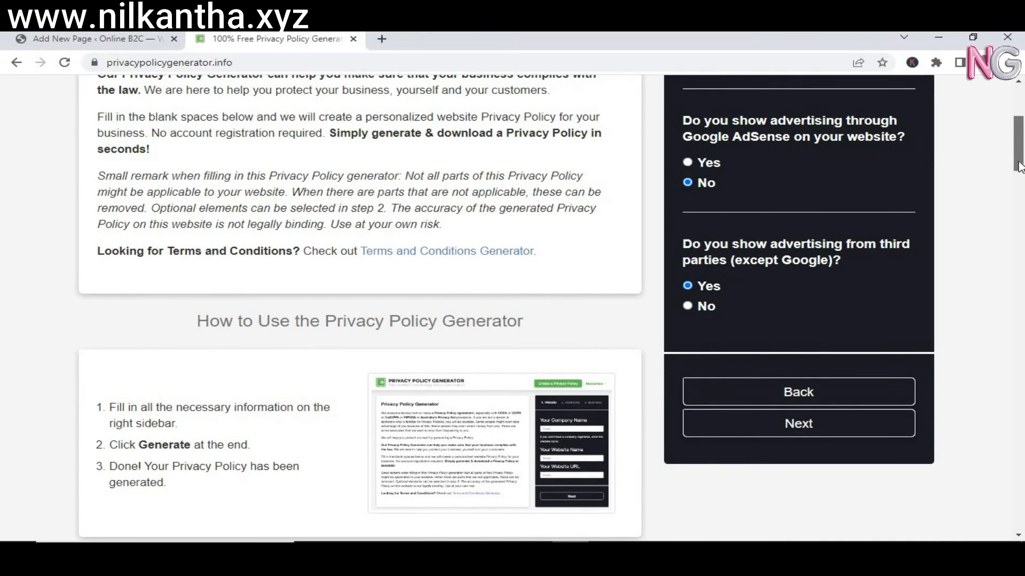
On the business step, set the country to India and the state to West Bengal.
left_click(820, 426)
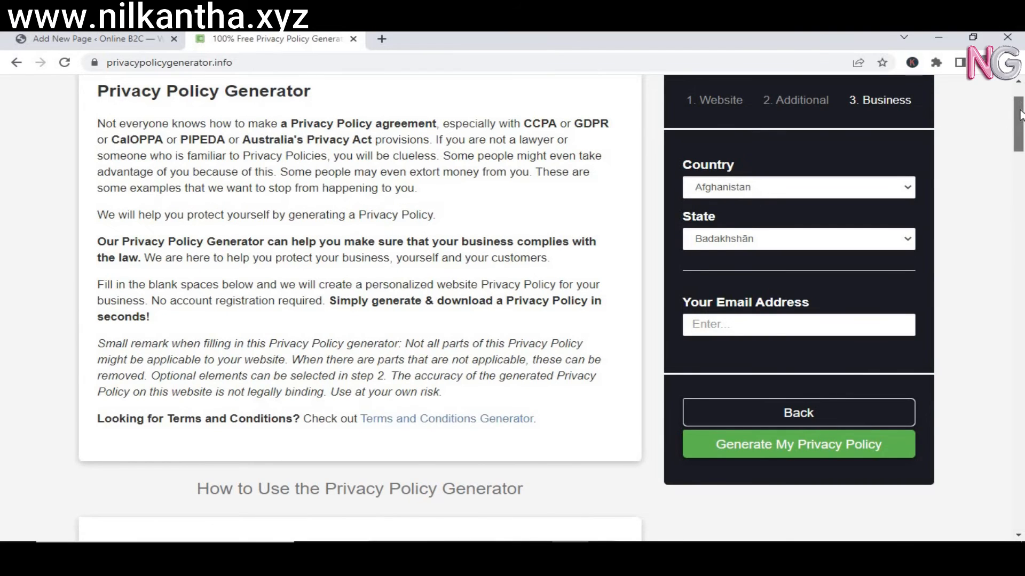
left_click_drag(1019, 115, 1019, 104)
left_click(741, 274)
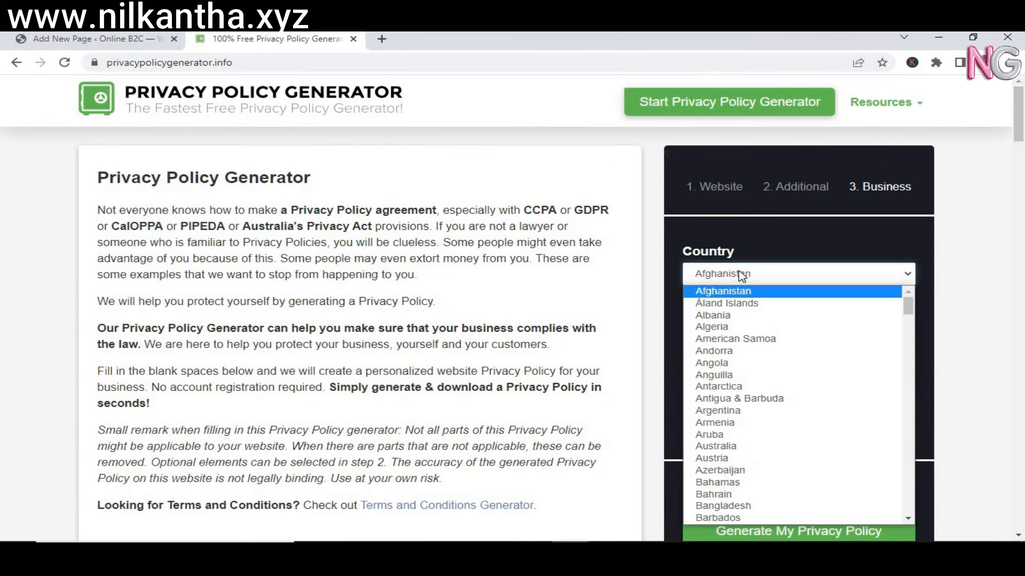
type("in")
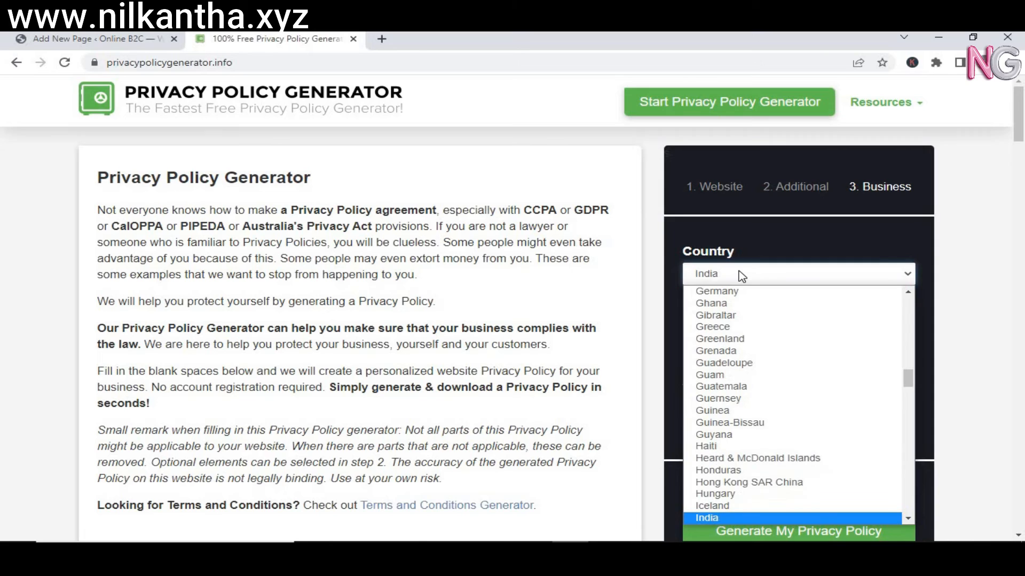
left_click(725, 518)
left_click(742, 324)
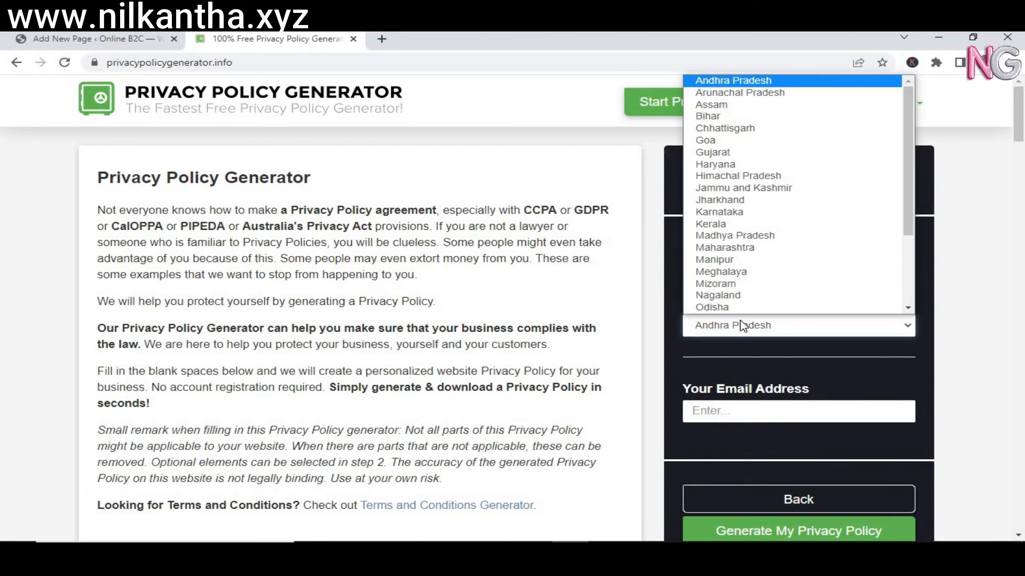
left_click_drag(909, 145, 905, 236)
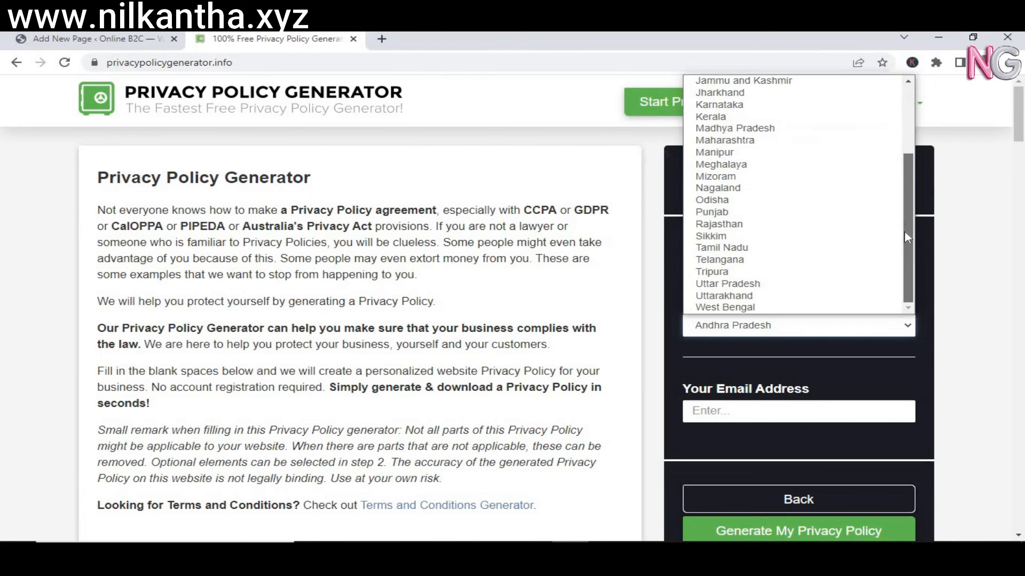
left_click(752, 308)
Fill in the contact e-mail address and generate the privacy policy.
left_click(734, 415)
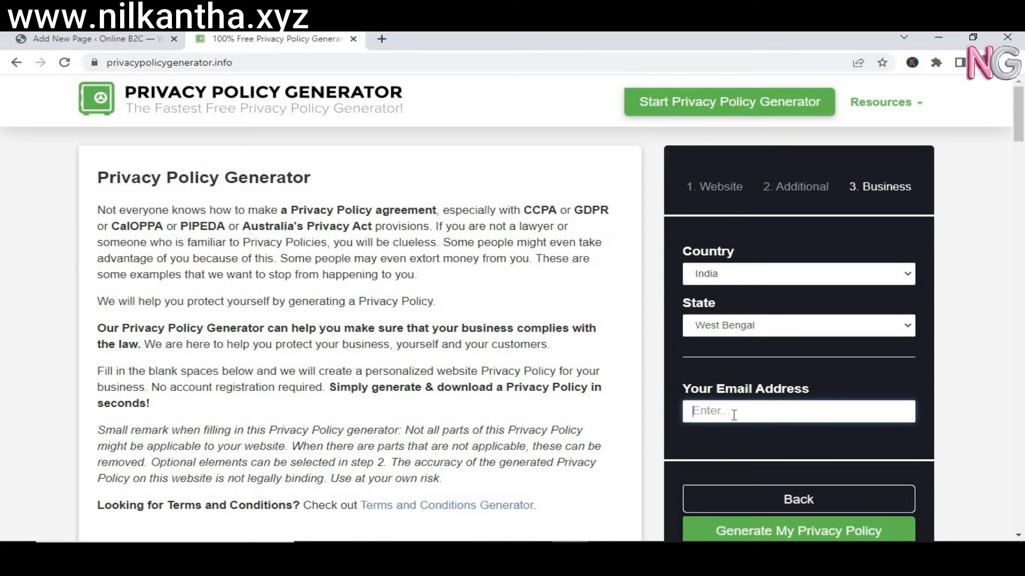
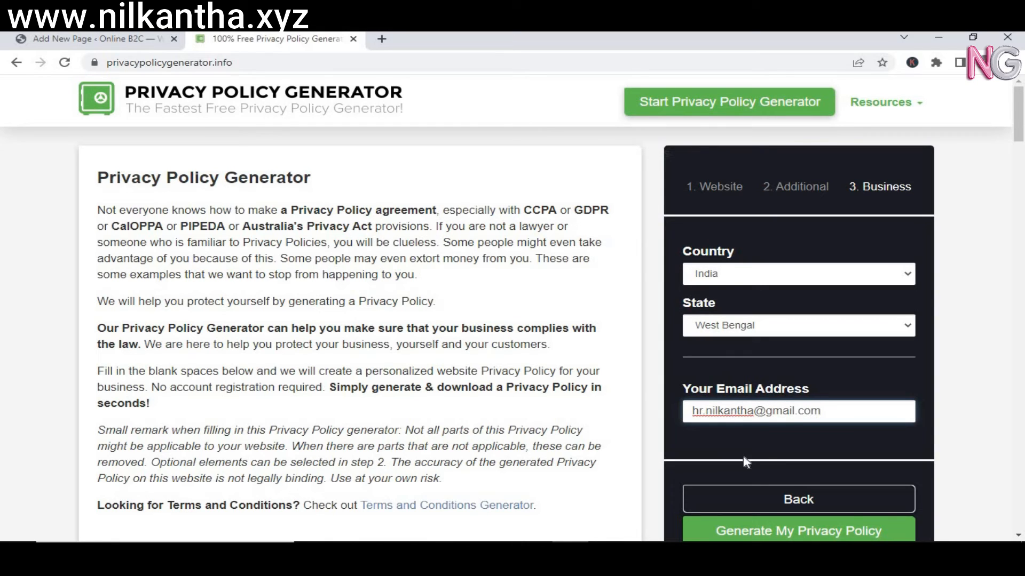
left_click(750, 531)
Generate the 'Privacy Policy for Online B2C', select its full preview text, and return to WordPress.
left_click(749, 531)
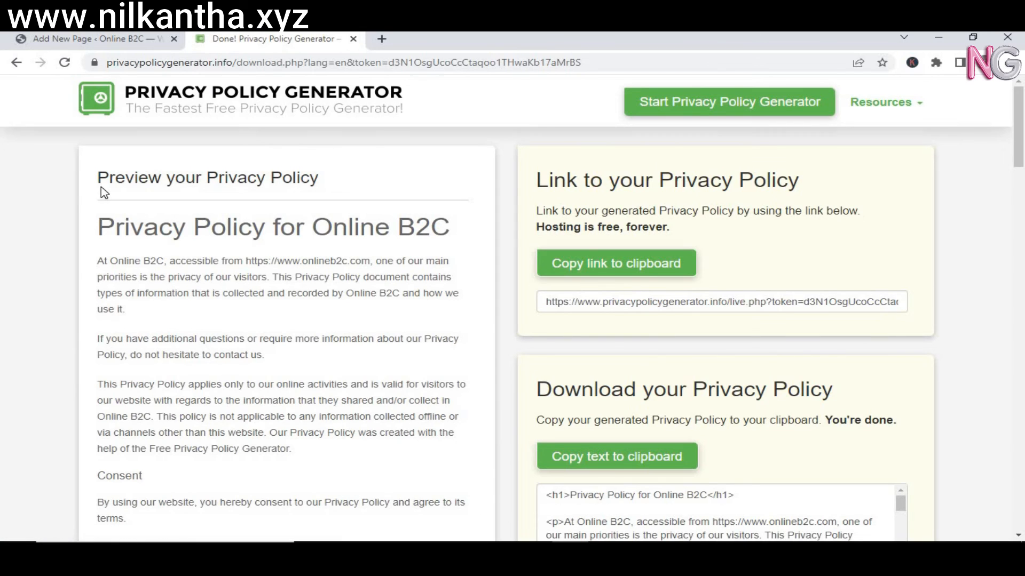
left_click_drag(100, 183, 249, 386)
left_click_drag(286, 505, 197, 451)
key("ctrl+c")
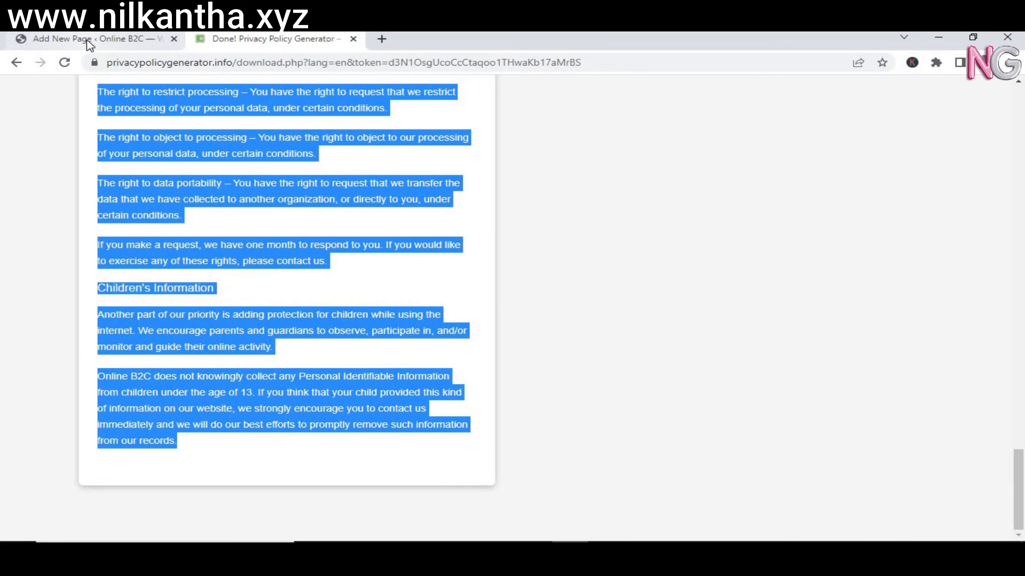
left_click(90, 39)
Paste the Online B2C policy into the page body and select the 'Preview your Privacy Policy' subheading.
left_click(192, 233)
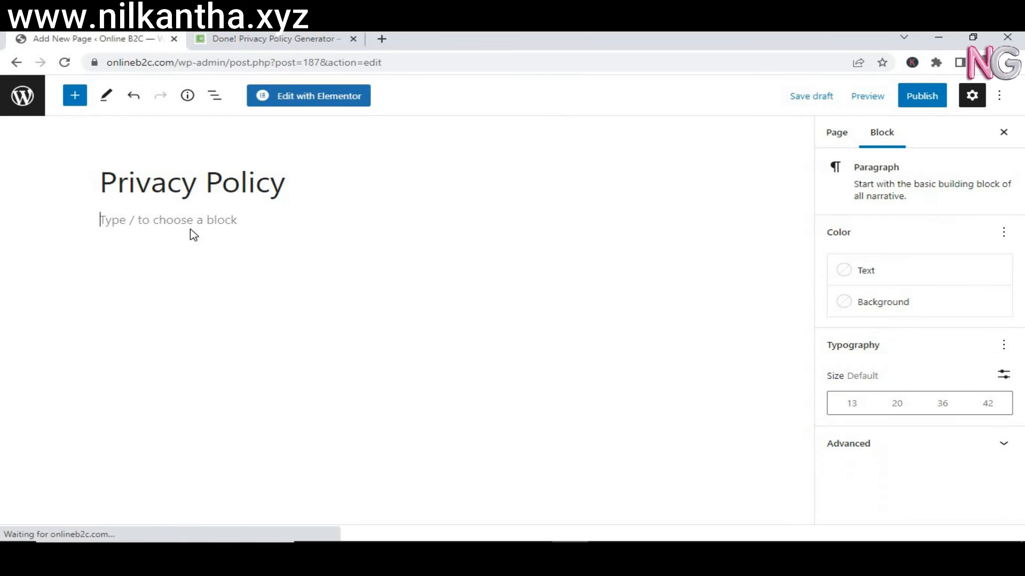
key("ctrl+v")
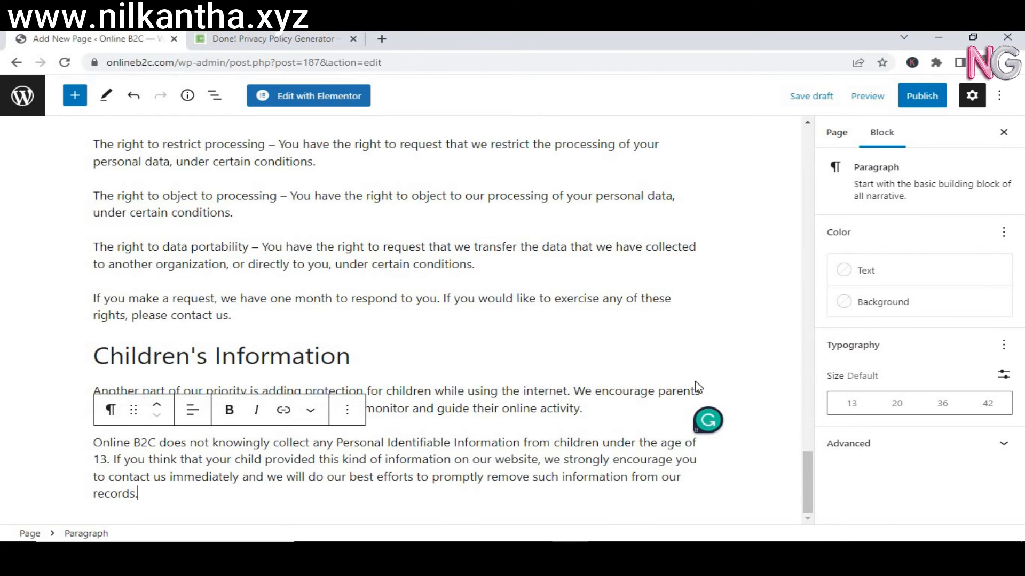
scroll(802, 396, "up", 20)
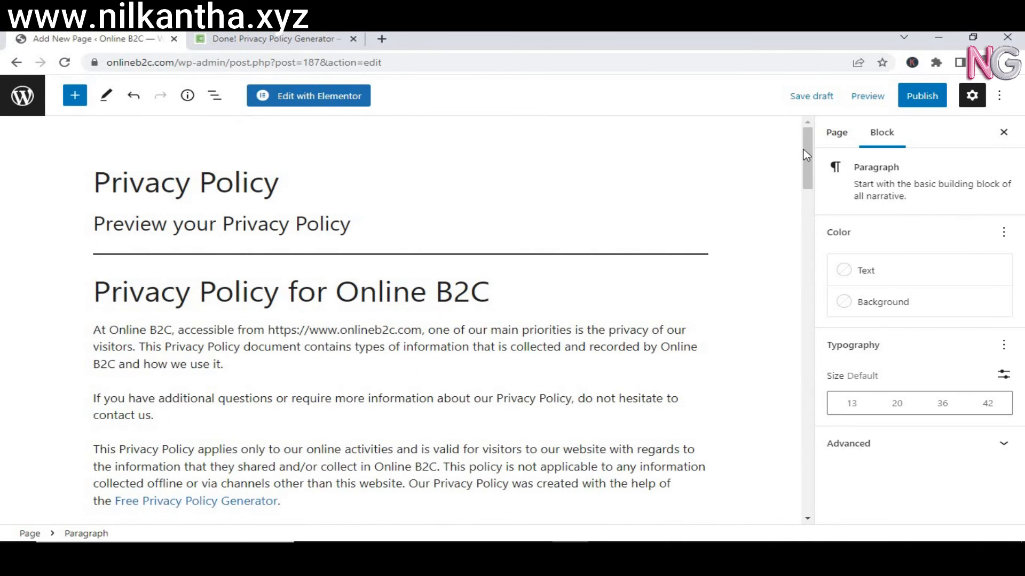
mouse_move(808, 154)
left_mouse_down()
mouse_move(808, 180)
mouse_move(808, 148)
left_mouse_up()
left_click_drag(348, 224, 90, 218)
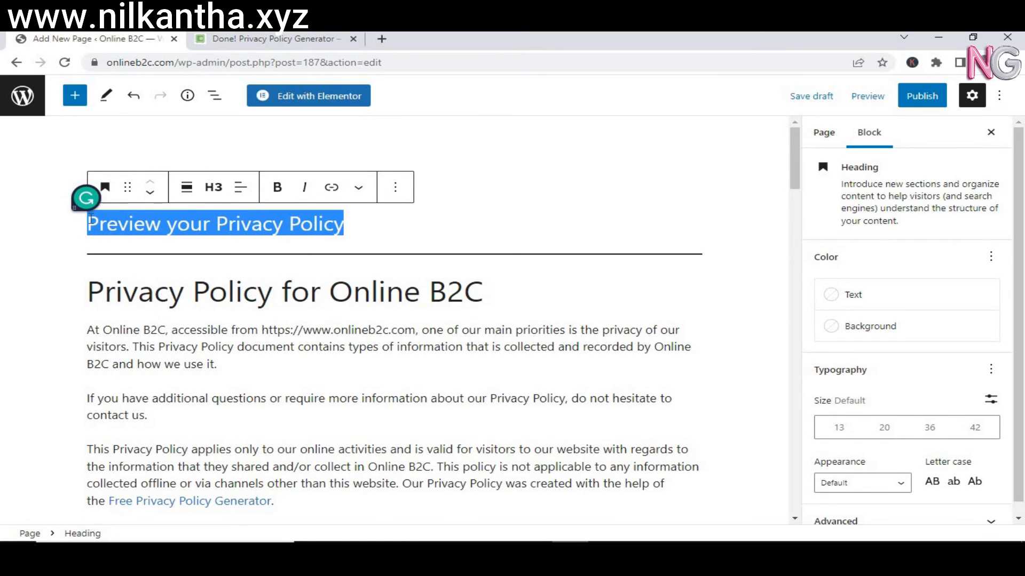
Delete the 'Preview your Privacy Policy' text and remove its empty heading block.
key("BackSpace")
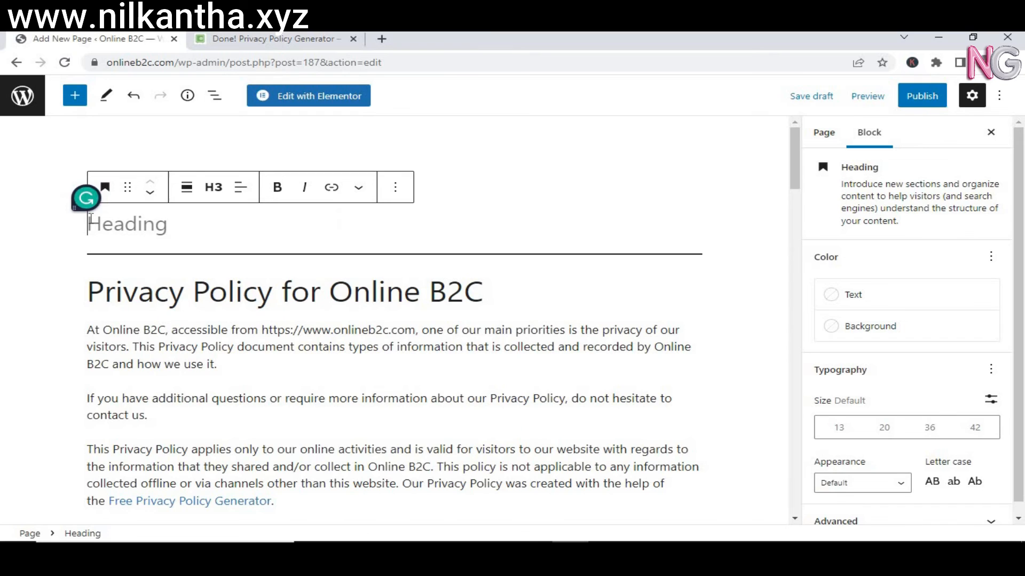
left_click(464, 188)
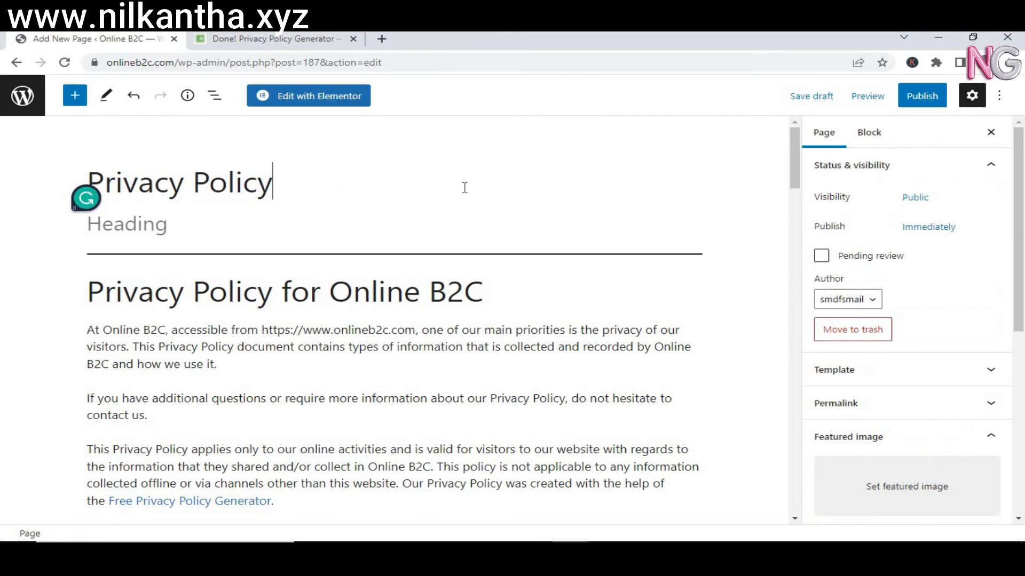
left_click_drag(88, 184, 267, 200)
left_click(159, 224)
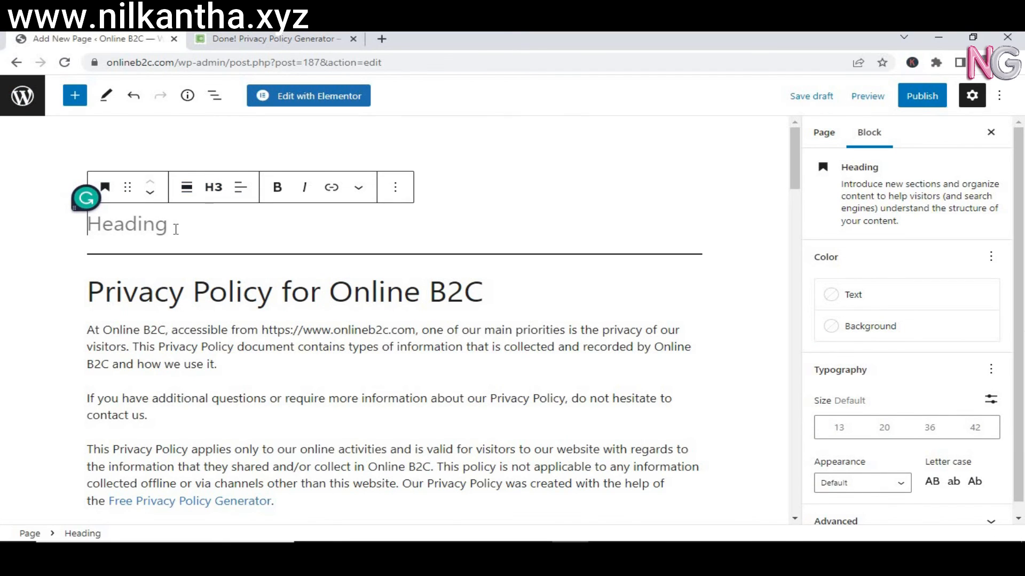
key("BackSpace")
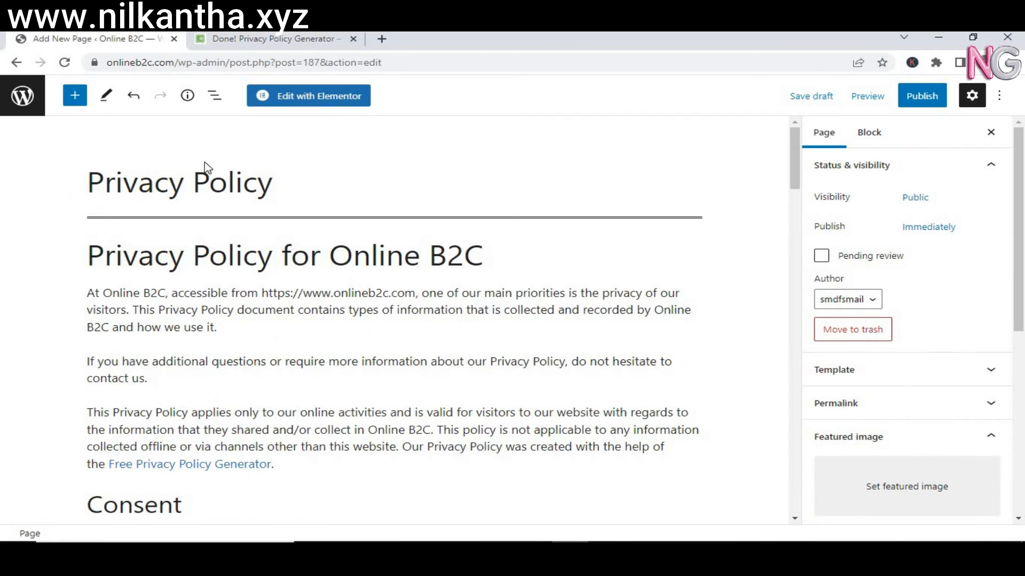
Select the Privacy Policy page title text, then clear the selection and refocus the title.
left_click(170, 180)
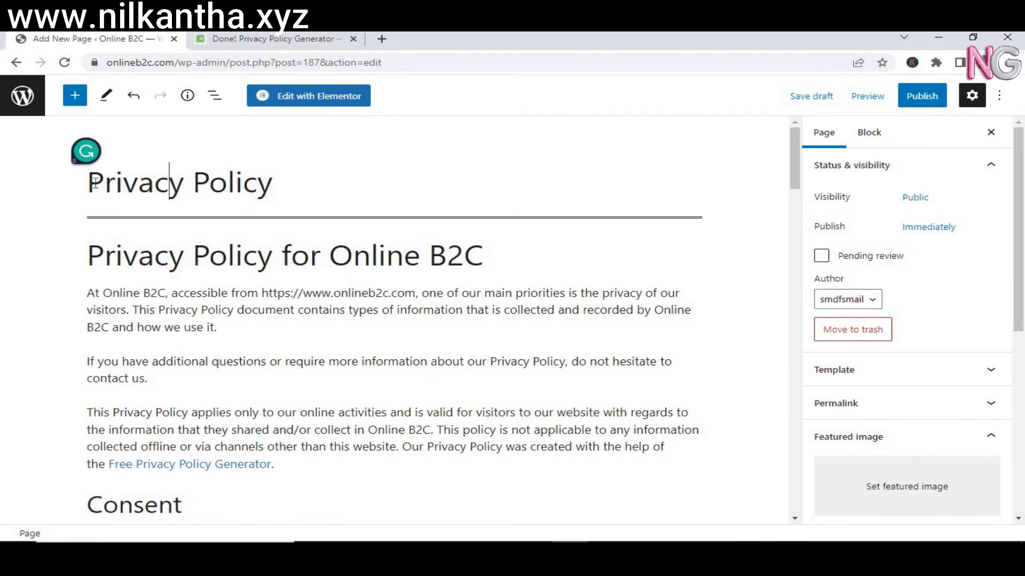
left_click_drag(88, 184, 267, 188)
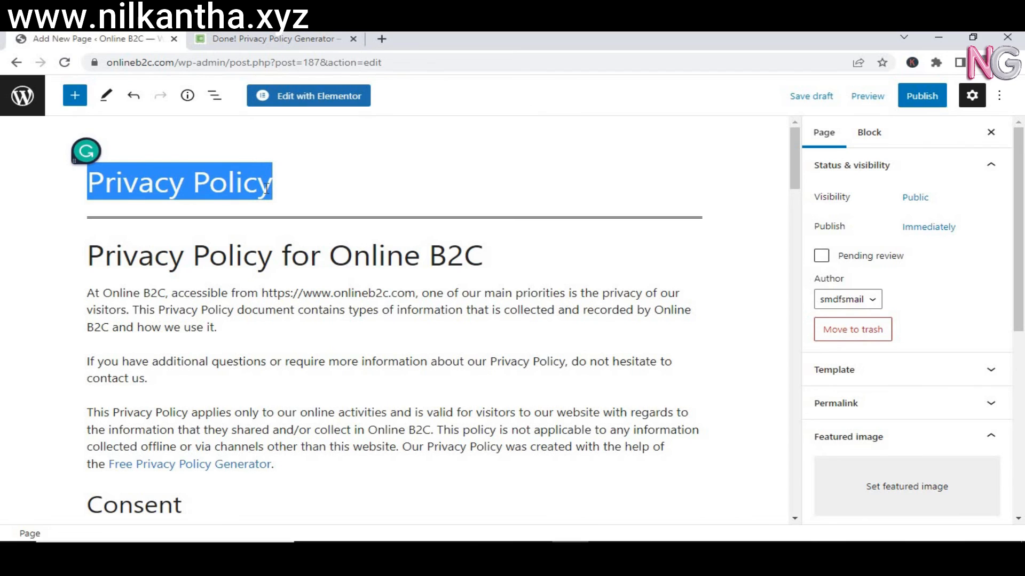
right_click(179, 171)
left_click(145, 179)
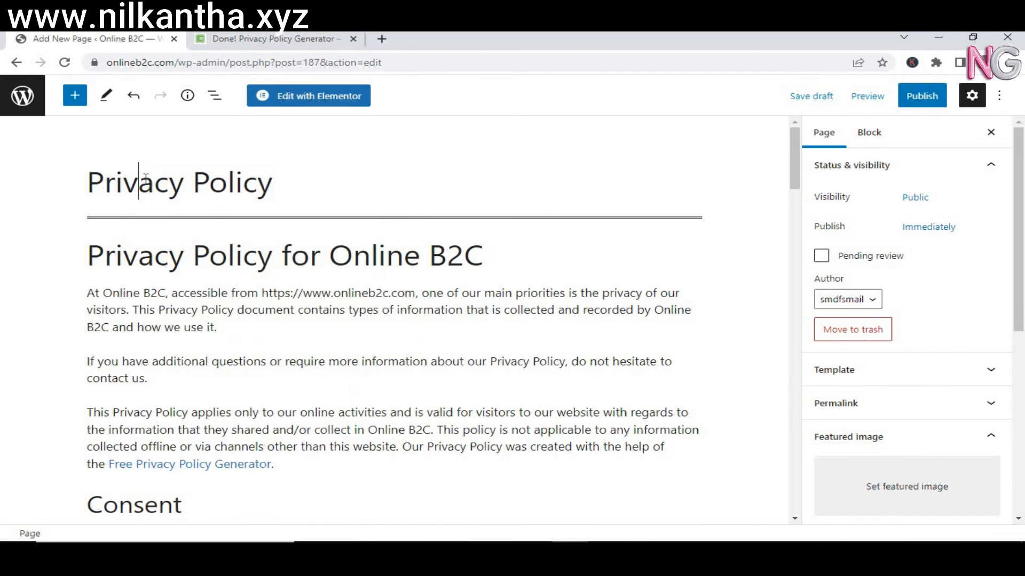
left_click_drag(88, 184, 315, 186)
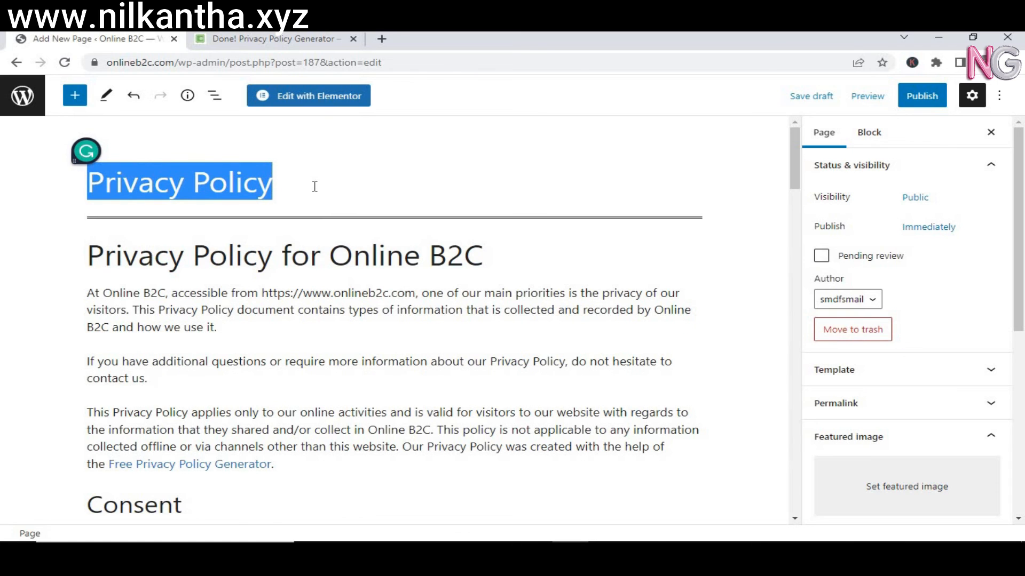
left_click(233, 282)
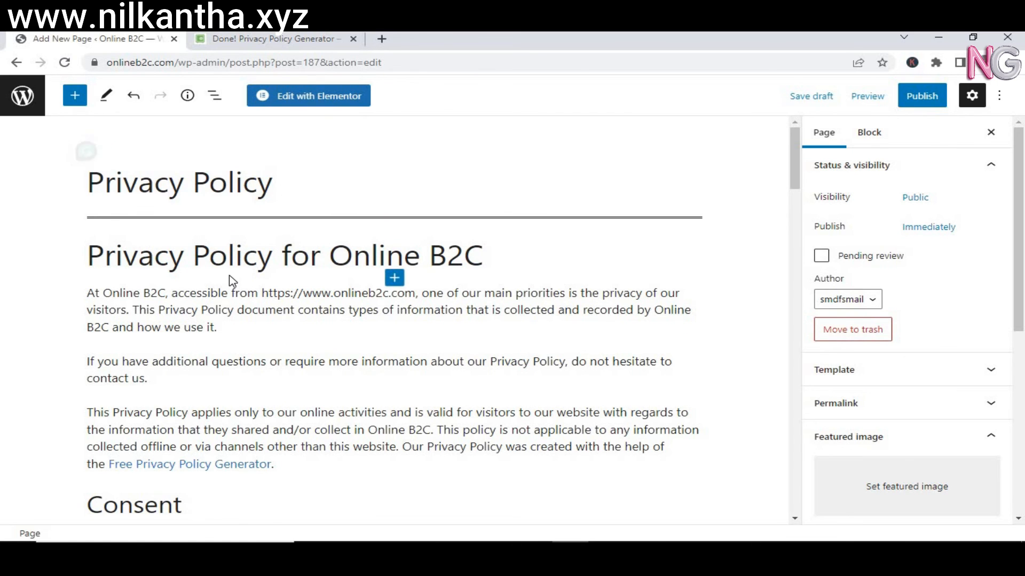
left_click(498, 170)
Check the permalink slug privacy-policy and publish the Privacy Policy page, confirming in the pre-publish panel.
left_click_drag(799, 244, 803, 127)
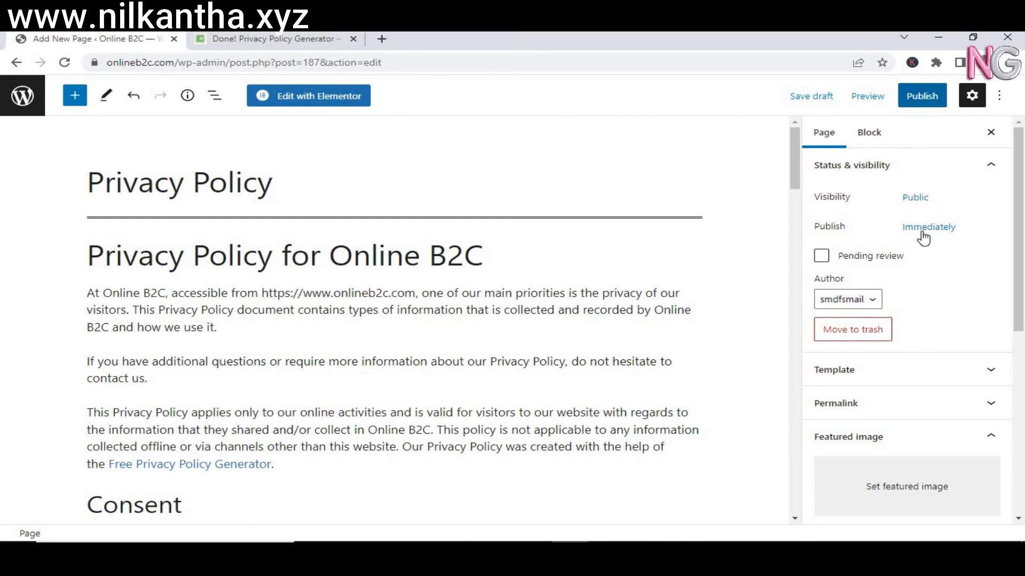
left_click(991, 404)
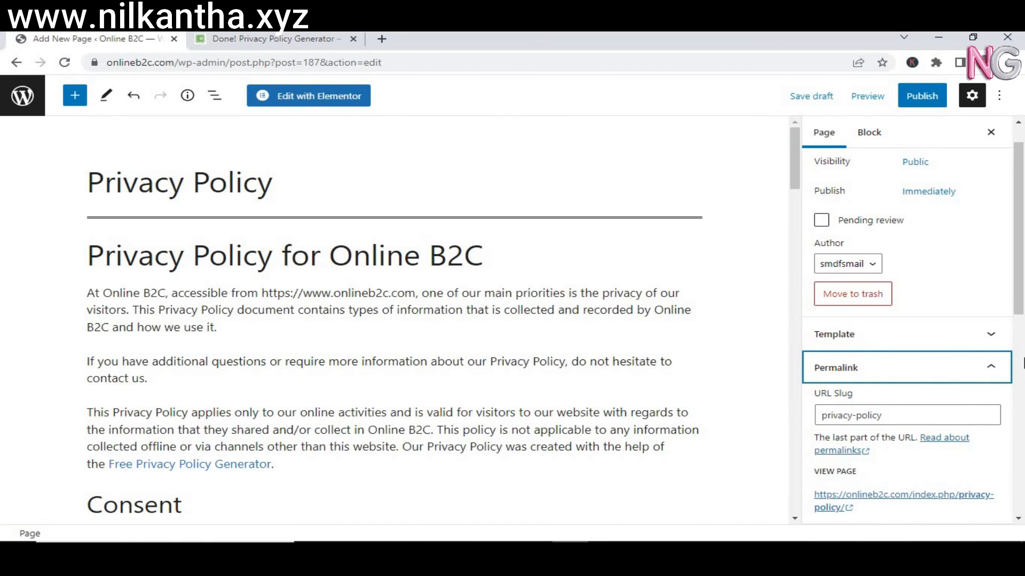
left_click_drag(1019, 295, 1017, 235)
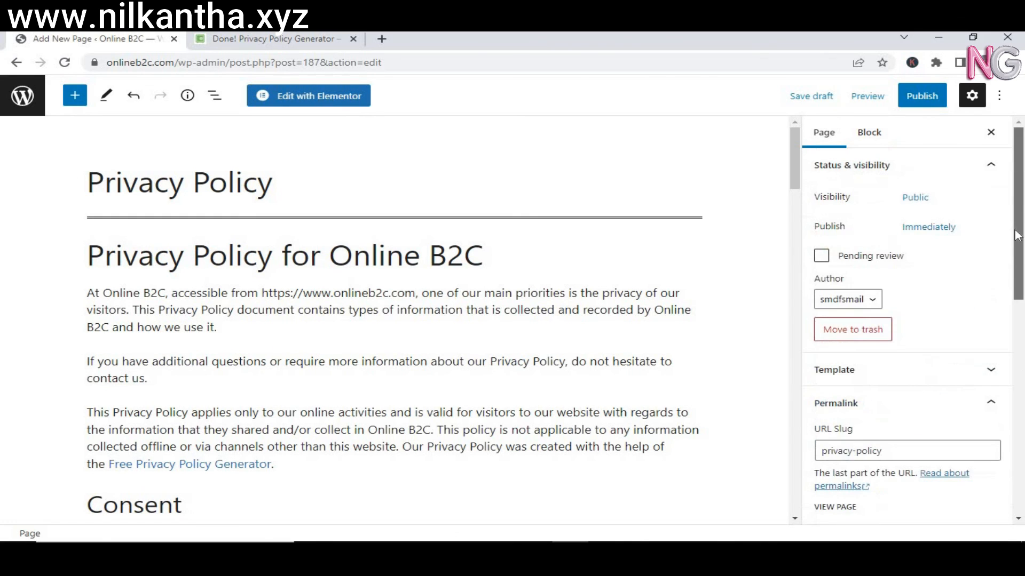
left_click(920, 98)
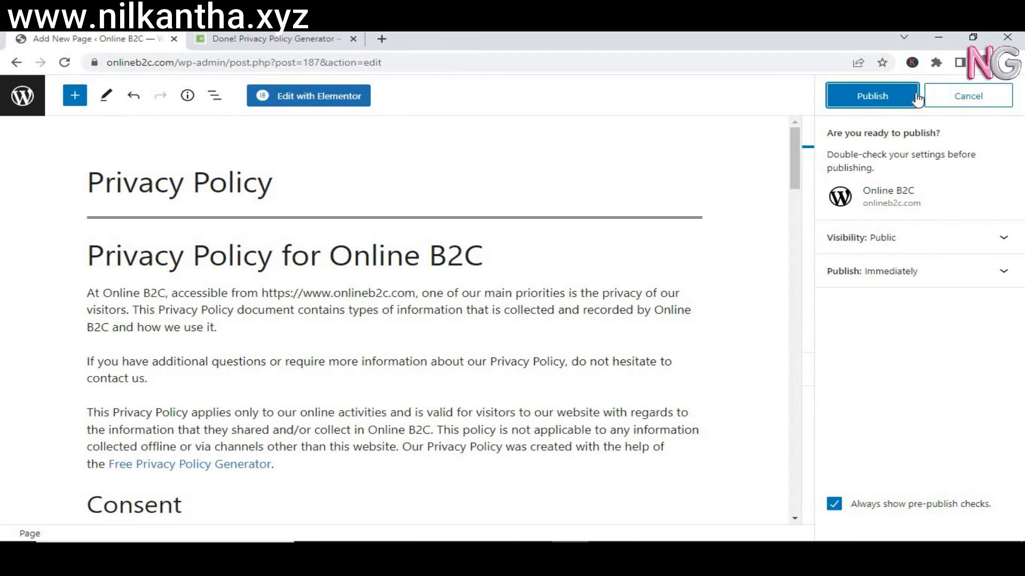
left_click(899, 97)
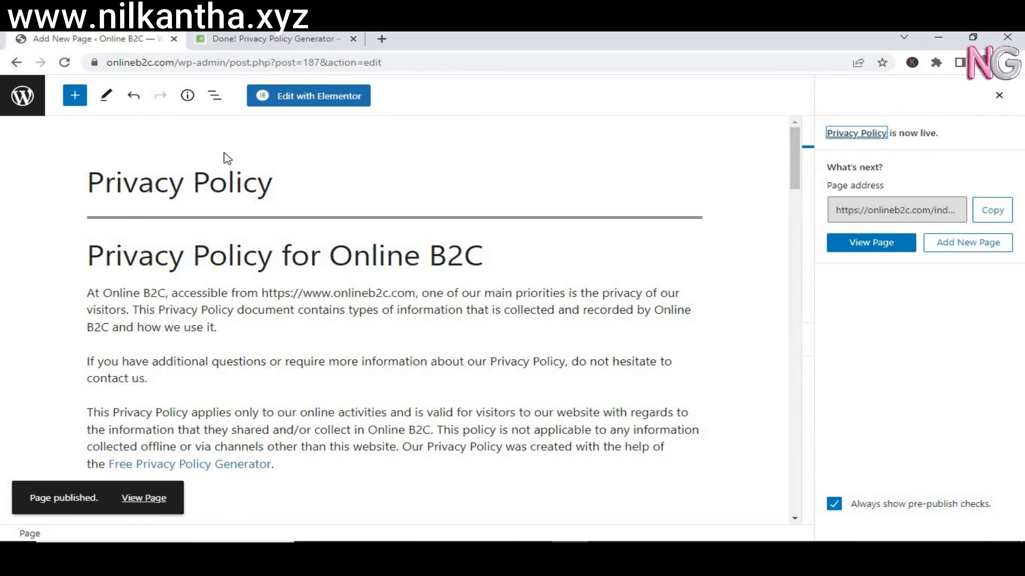
Exit the editor to the Pages list showing Privacy Policy published on 2022/08/30.
left_click(24, 108)
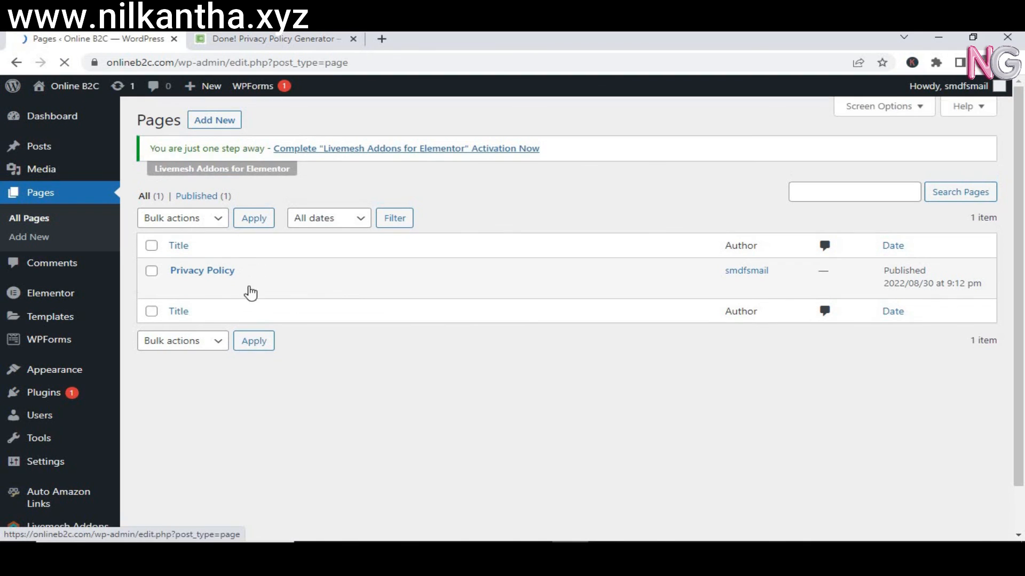